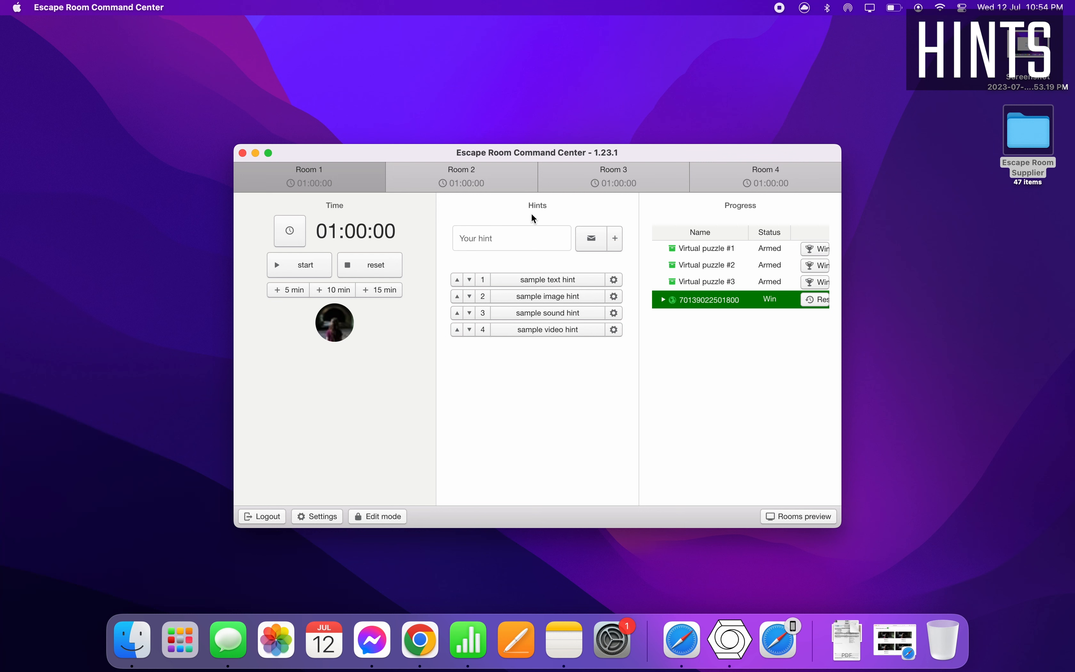
- Send the sample text hint to Room 1 and hide it again
left_click(537, 280)
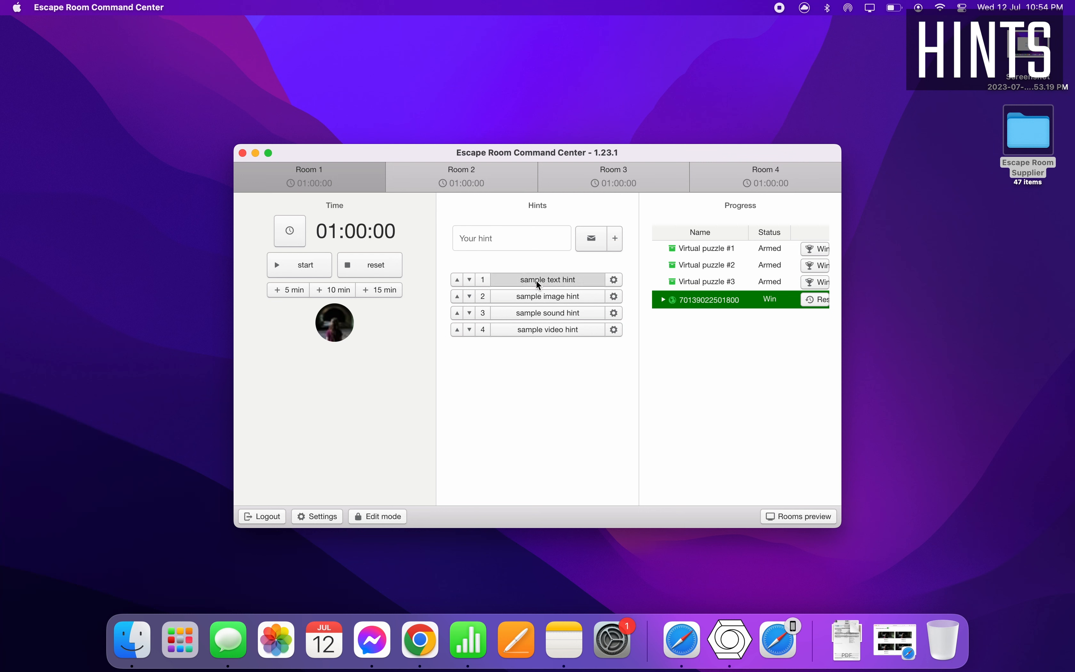
left_click(541, 486)
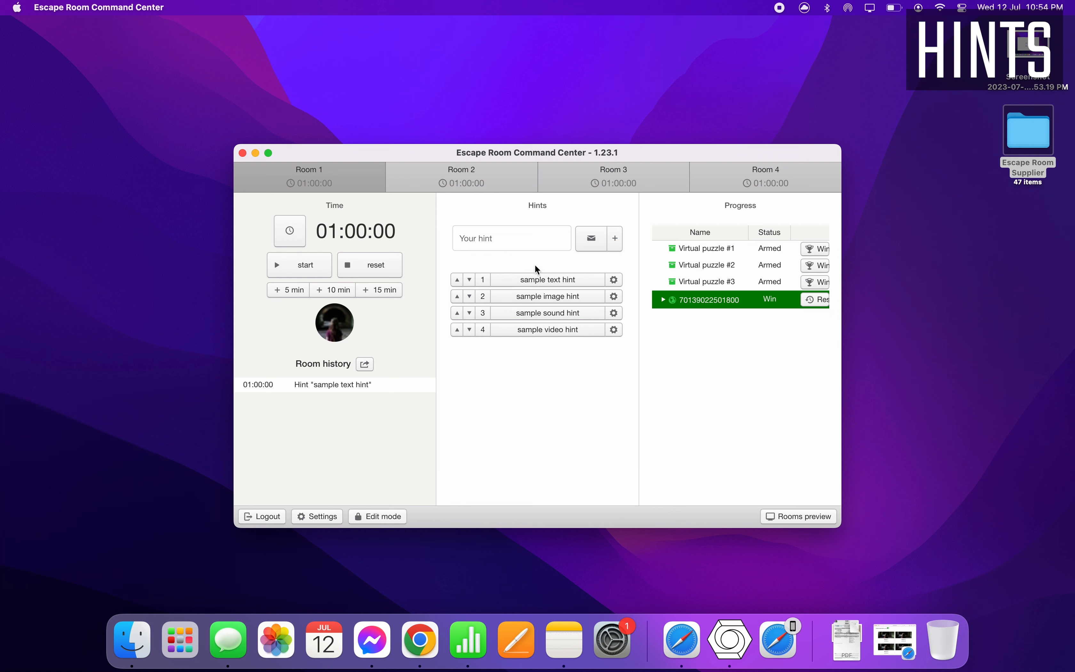
- Add a new hint named "sample hint" to Room 1's hint list
left_click(535, 243)
type("sample")
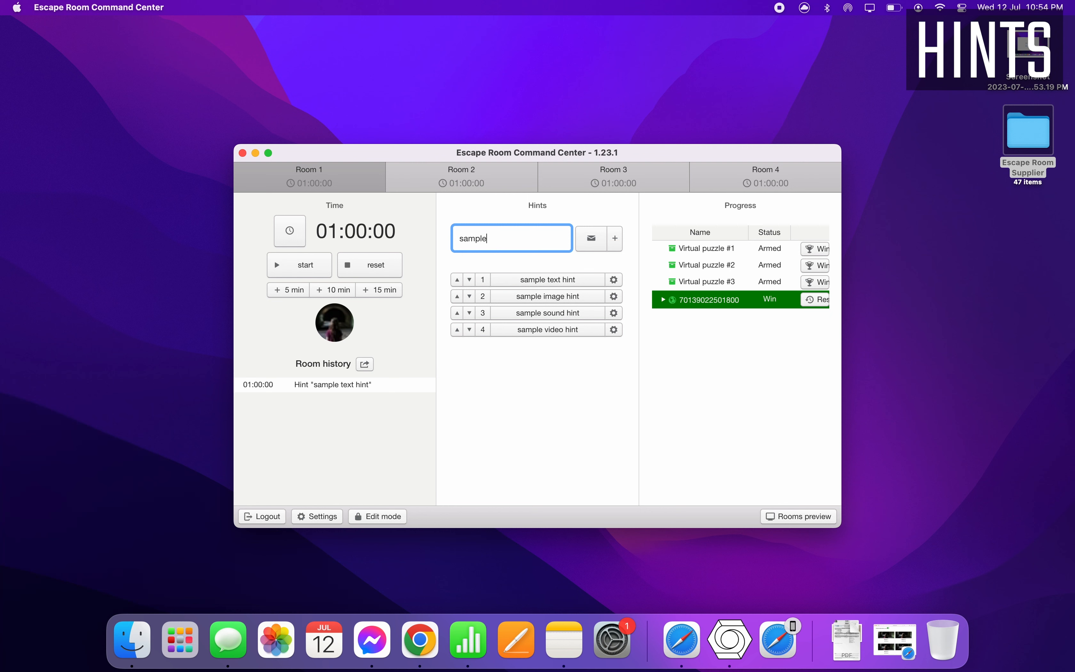
type(" hint")
left_click(616, 243)
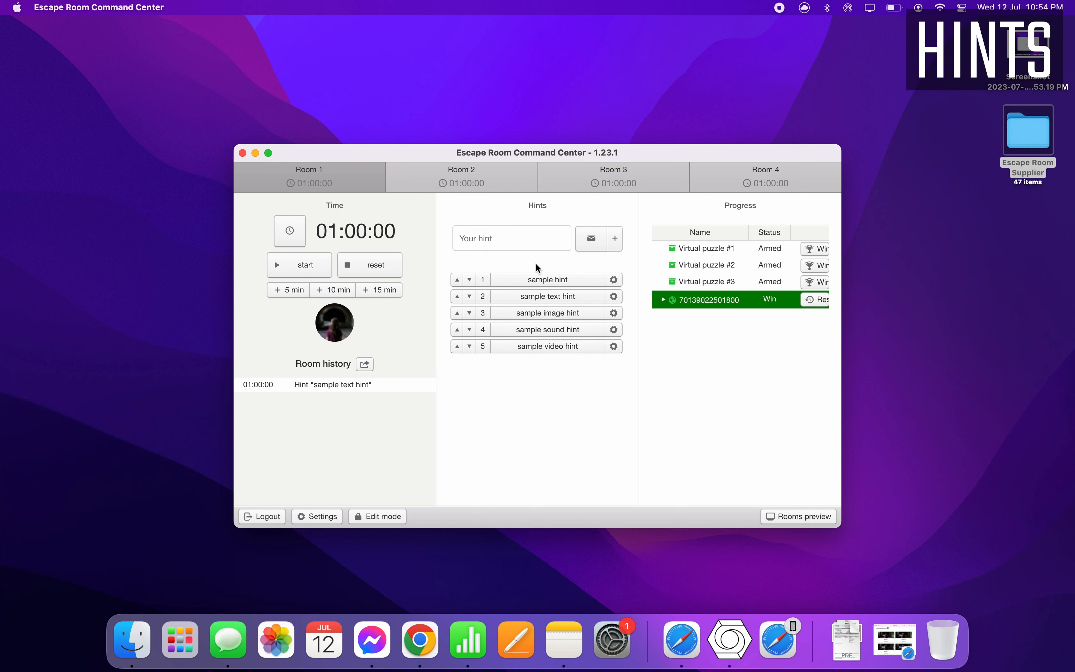
- Attach sample hint (image).png from the sample hints folder to the new sample hint, and try the hint out by showing and hiding it
left_click(468, 271)
left_click(473, 263)
left_click(615, 280)
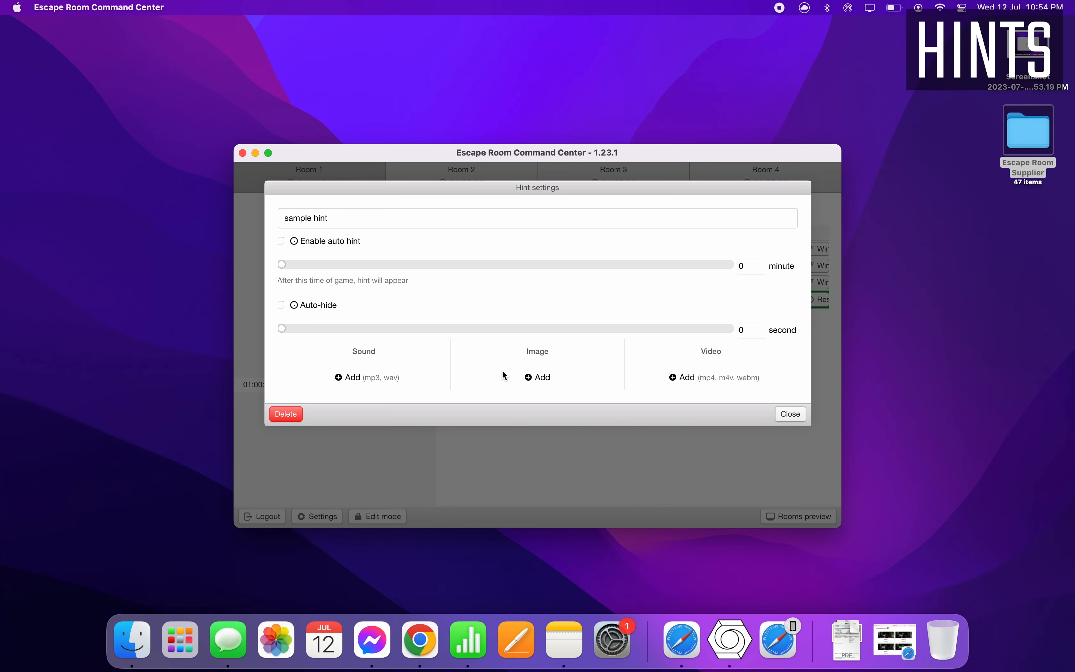
left_click(532, 378)
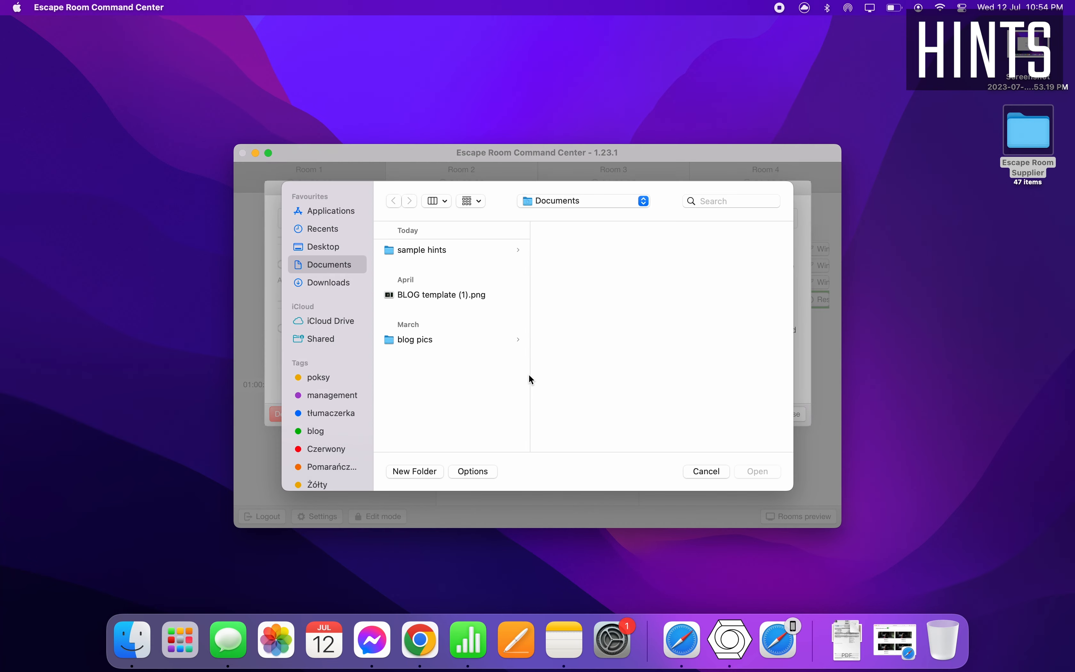
left_click(426, 251)
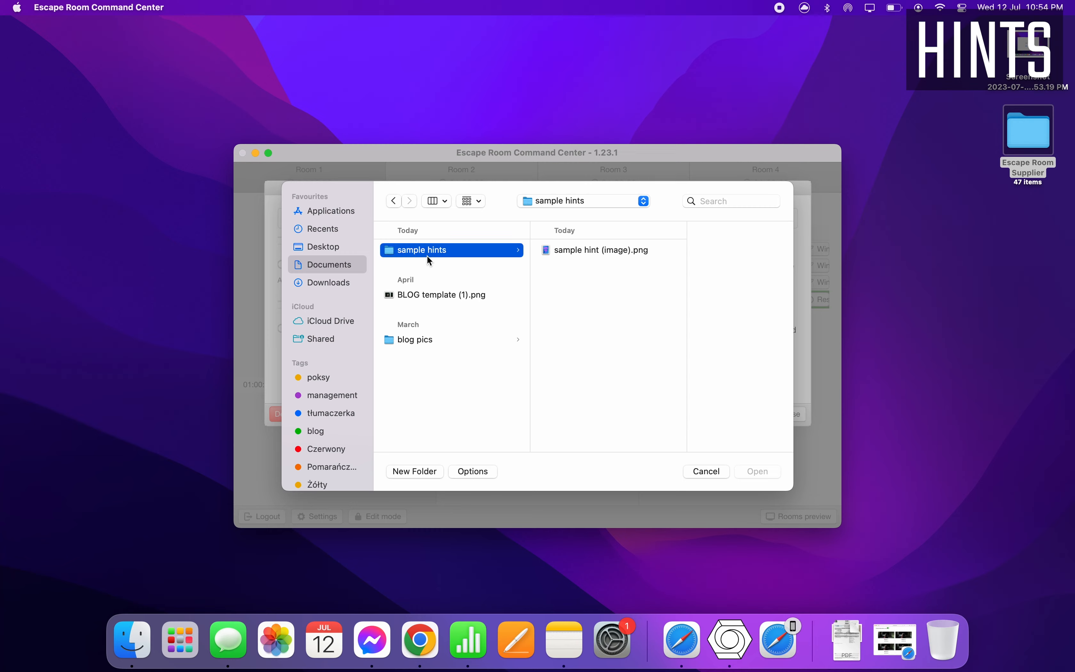
left_click(589, 252)
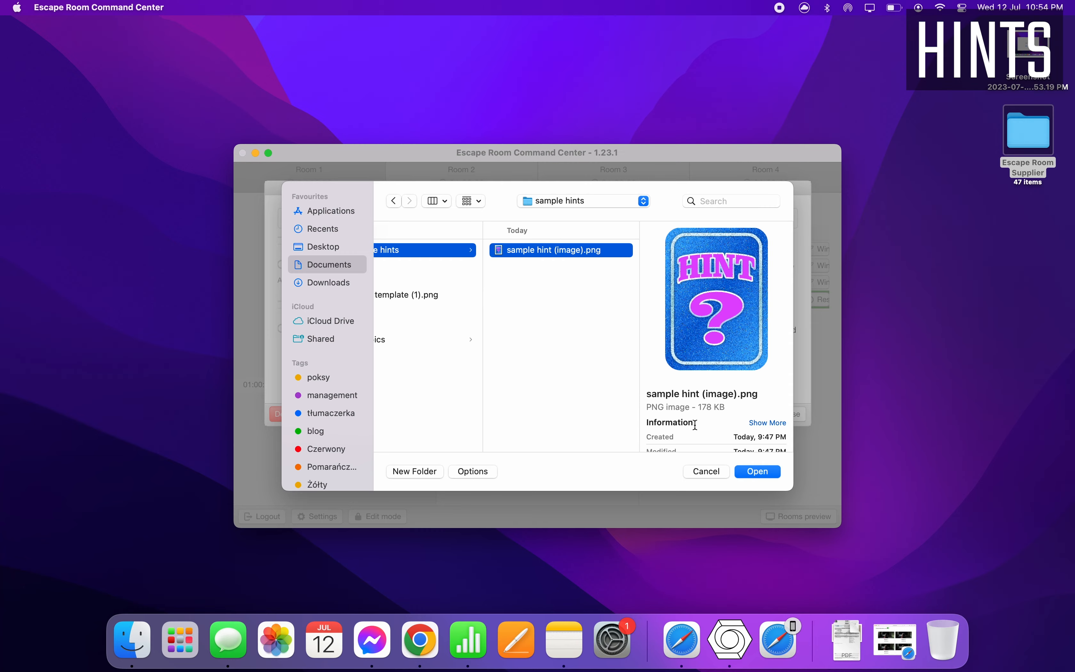
left_click(768, 469)
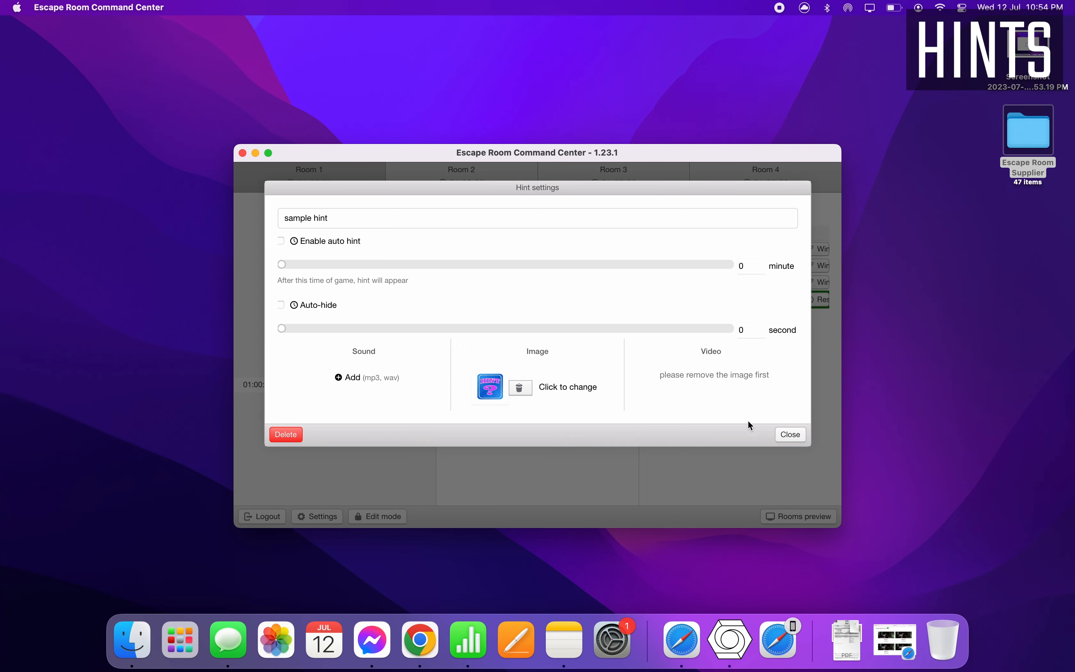
left_click(792, 435)
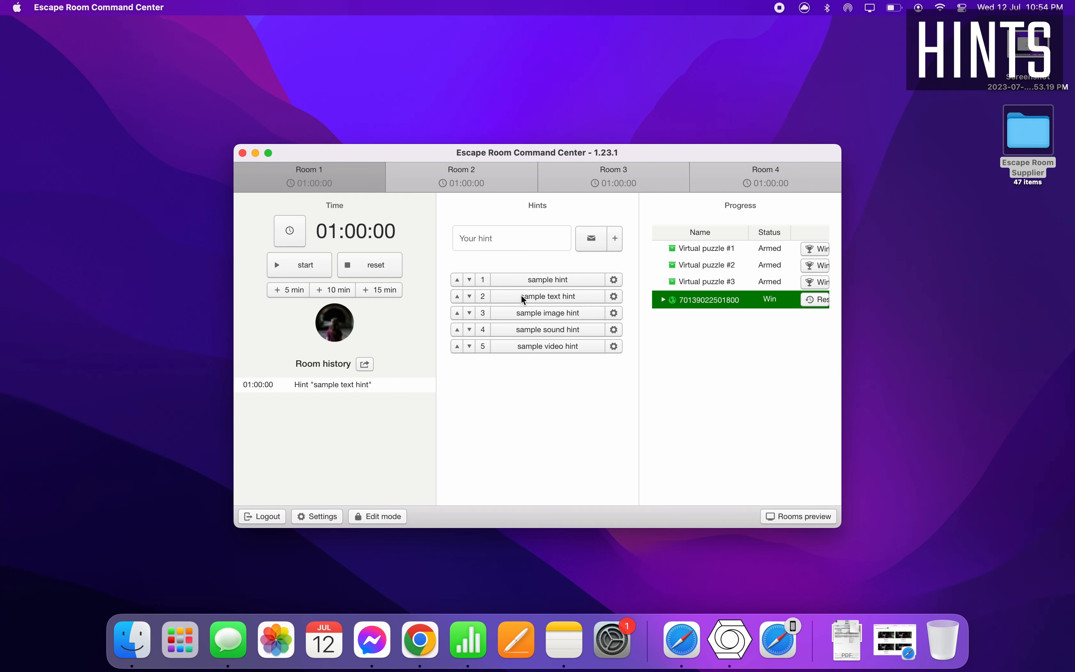
left_click(526, 280)
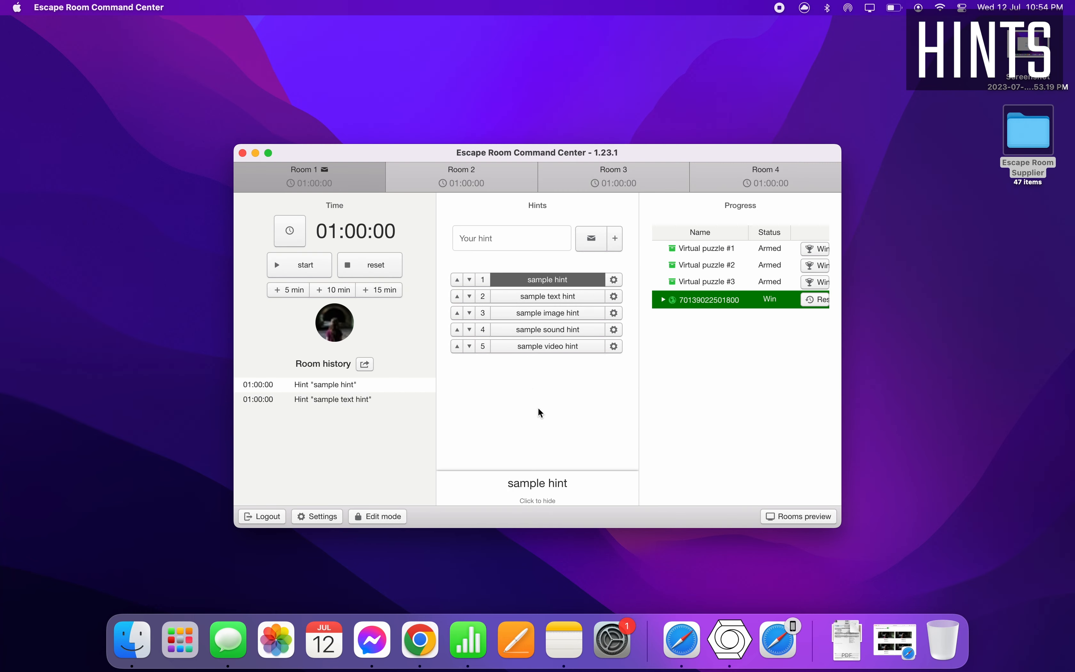
left_click(566, 481)
- Set the sample hint to appear automatically after 5 minutes of game time, with timed auto-hide enabled
left_click(616, 281)
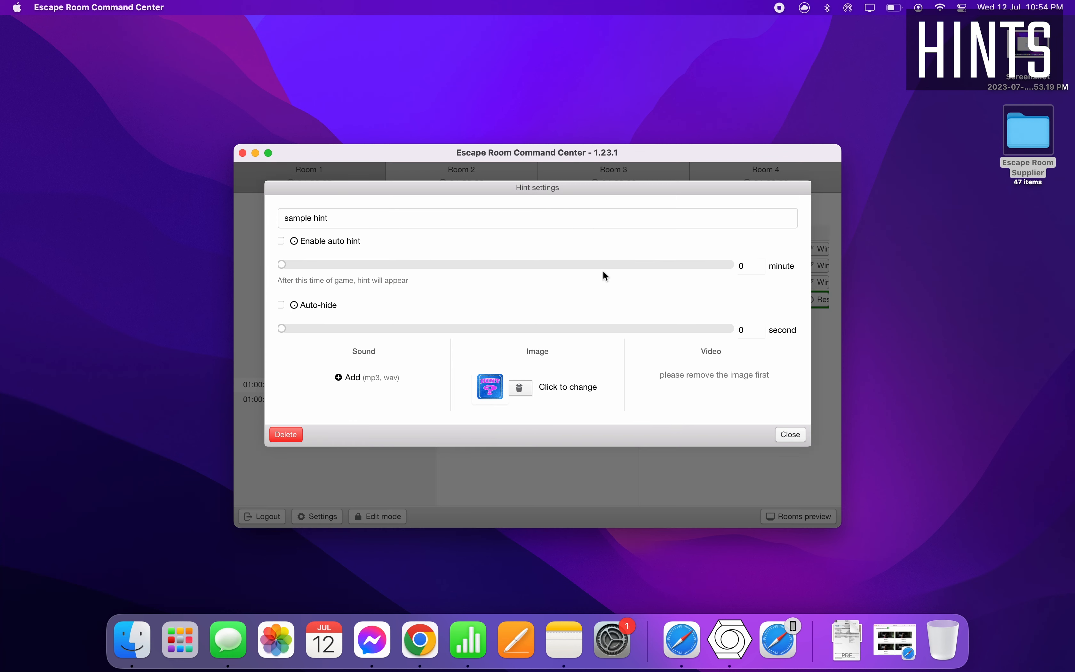
left_click(281, 242)
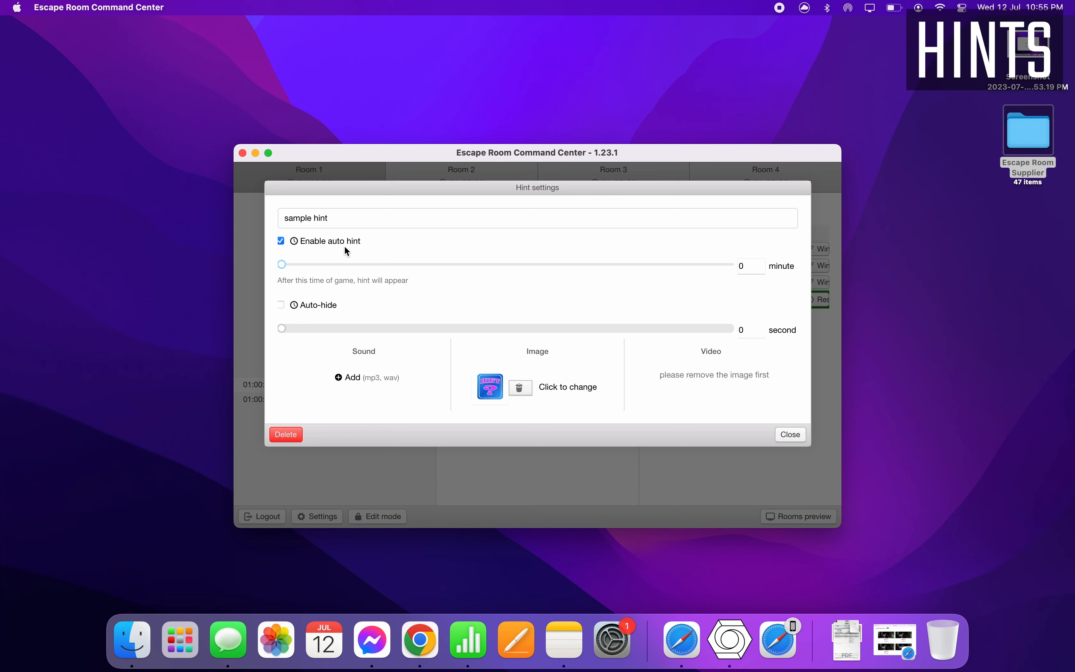
left_click_drag(282, 264, 319, 265)
left_click(281, 305)
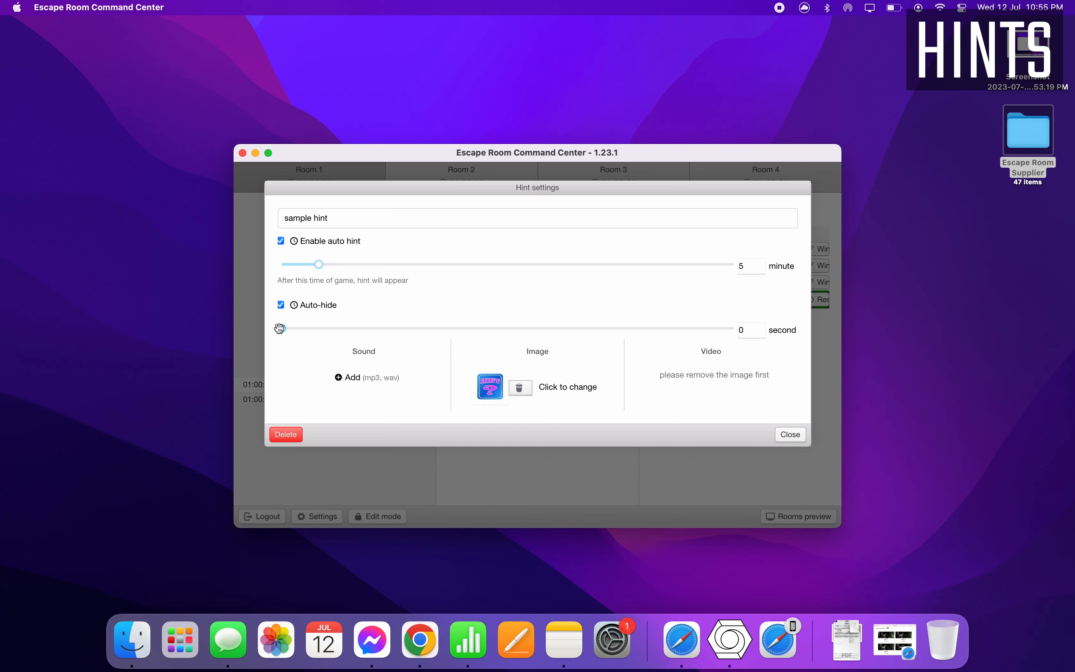
left_click_drag(282, 329, 370, 330)
left_click(787, 433)
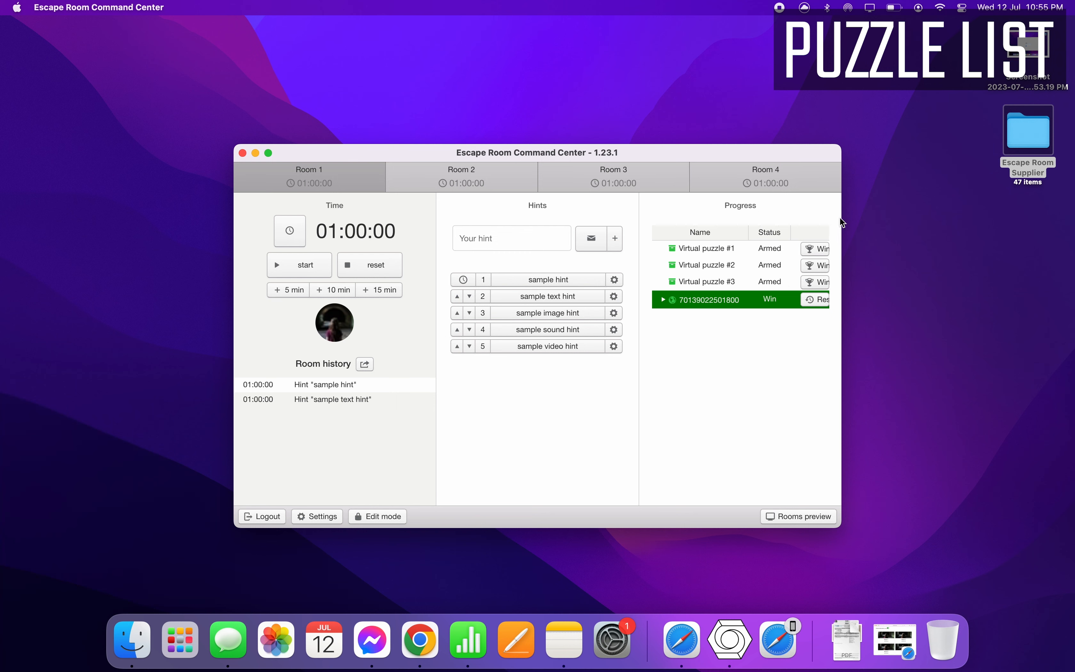
- Widen the window to reset the last puzzle in the progress list, and mark Virtual puzzle #3 as won and reset it
left_click_drag(845, 217, 910, 225)
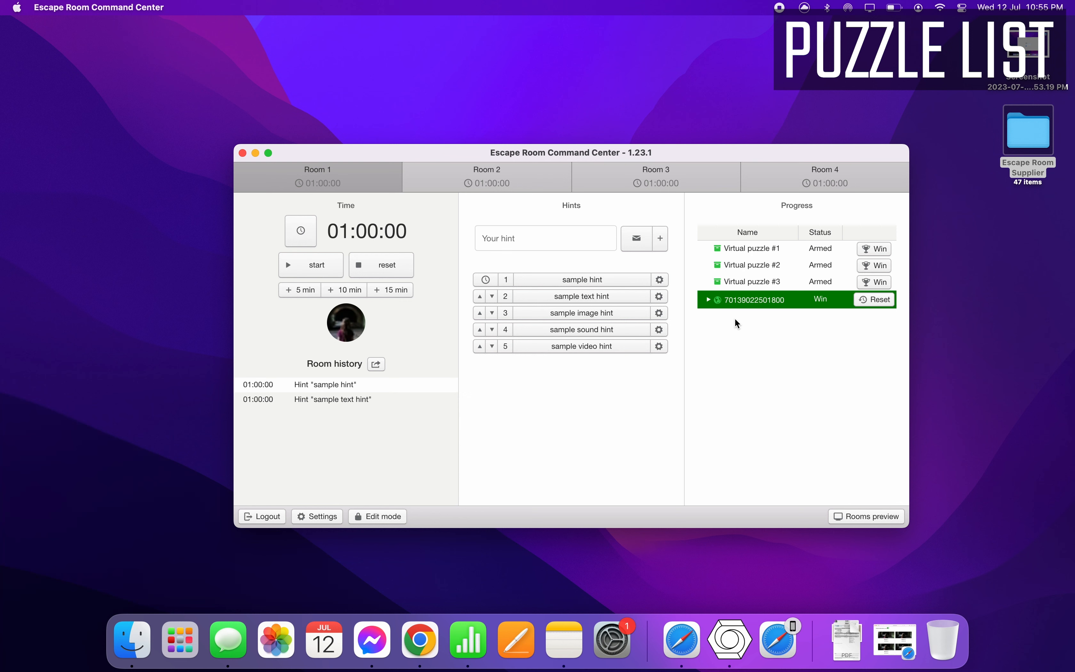
left_click(865, 301)
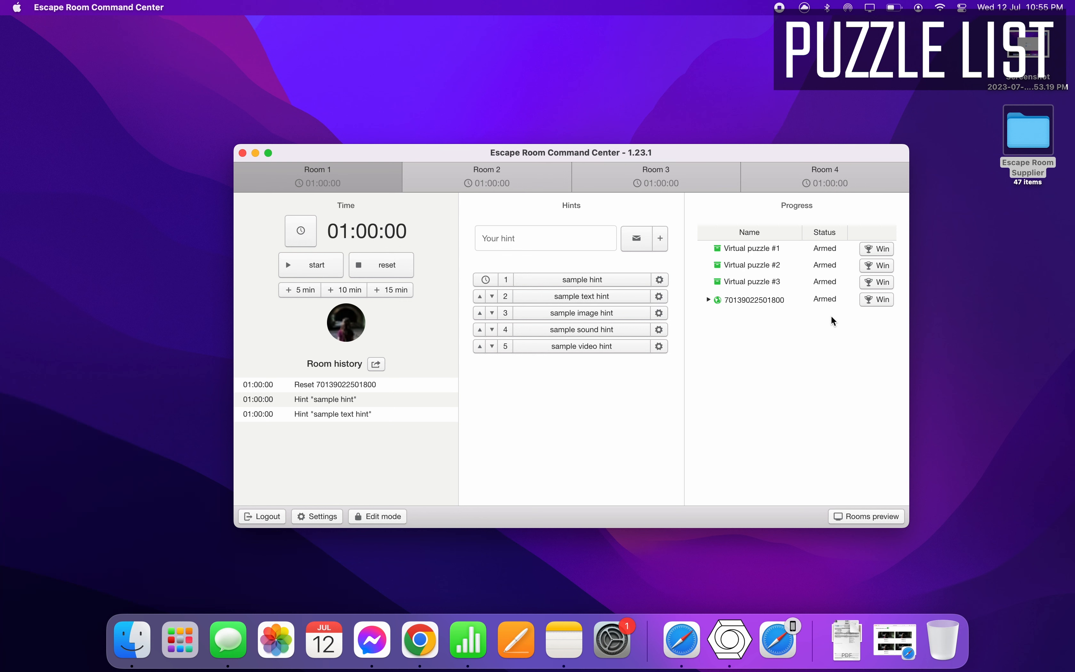
left_click(883, 283)
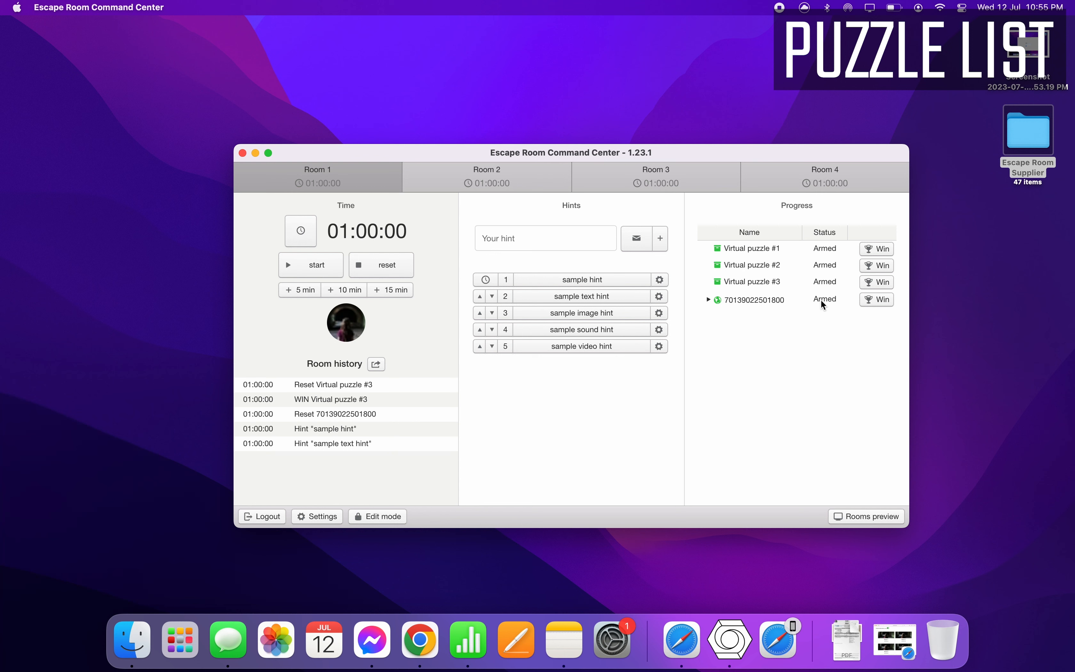
- Mark Virtual puzzles #3 and #2 as won, and reset the whole of Room 1
left_click(872, 282)
left_click(865, 265)
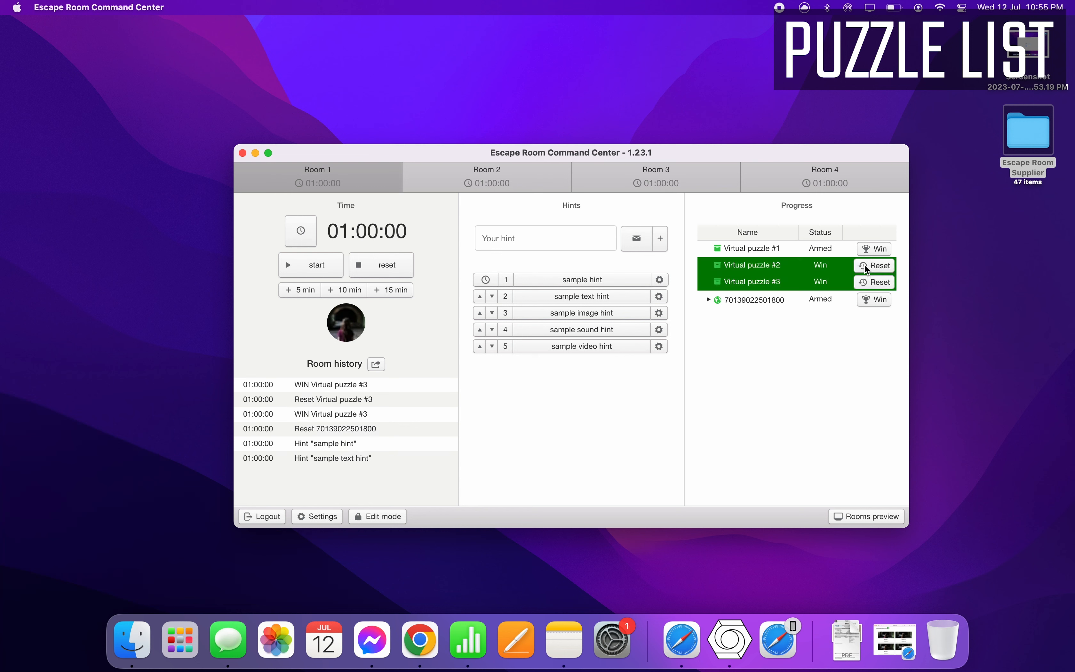
left_click(371, 272)
left_click(411, 319)
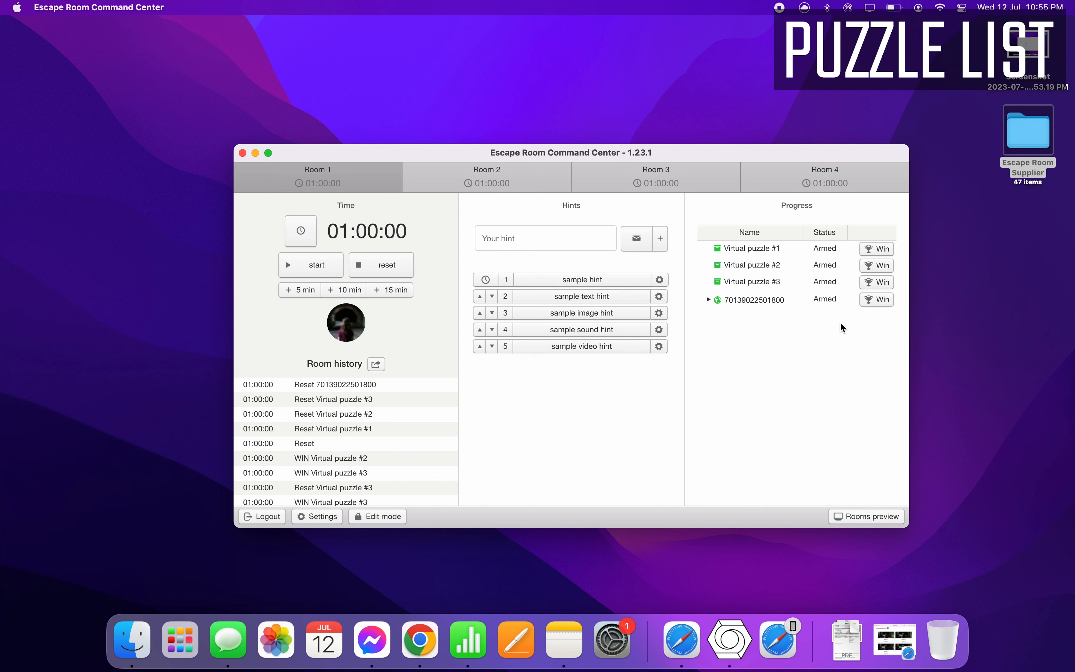
- Mark Virtual puzzle #1 and the last puzzle in the list as won in Room 1
left_click(886, 250)
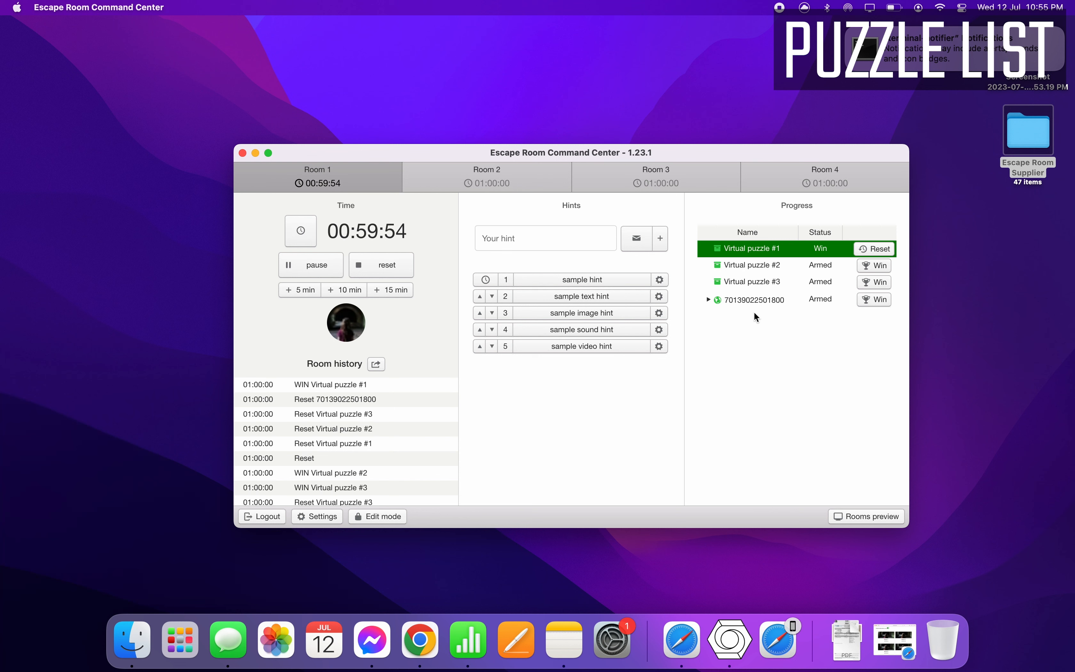
left_click(869, 301)
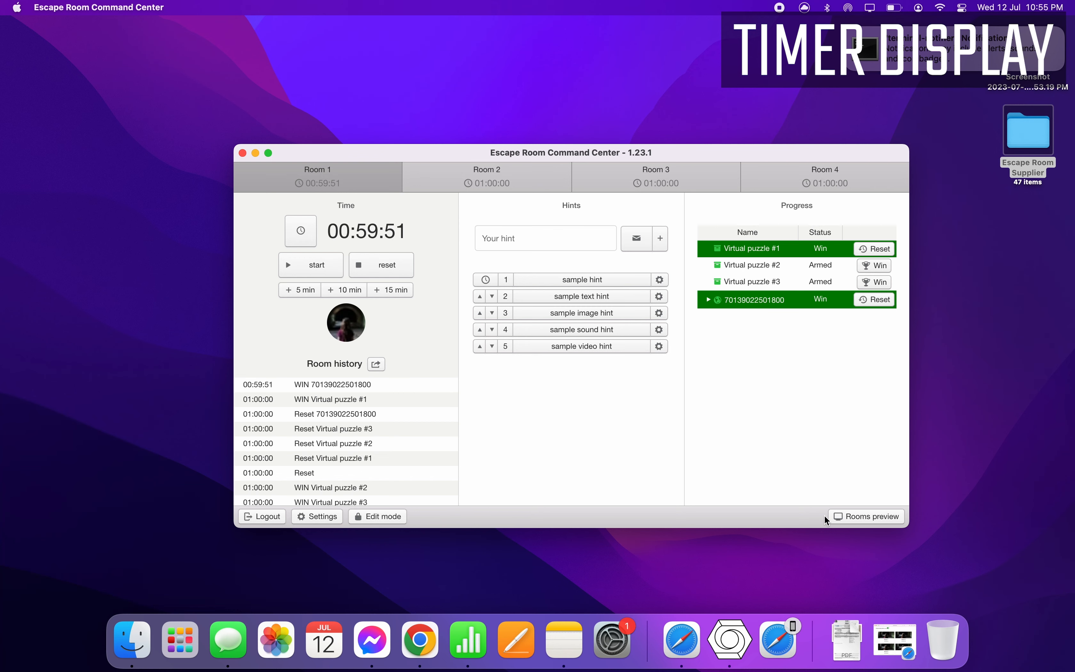
- Open the rooms preview in Safari, go to Room 1's timer page and inspect its full address
left_click(896, 640)
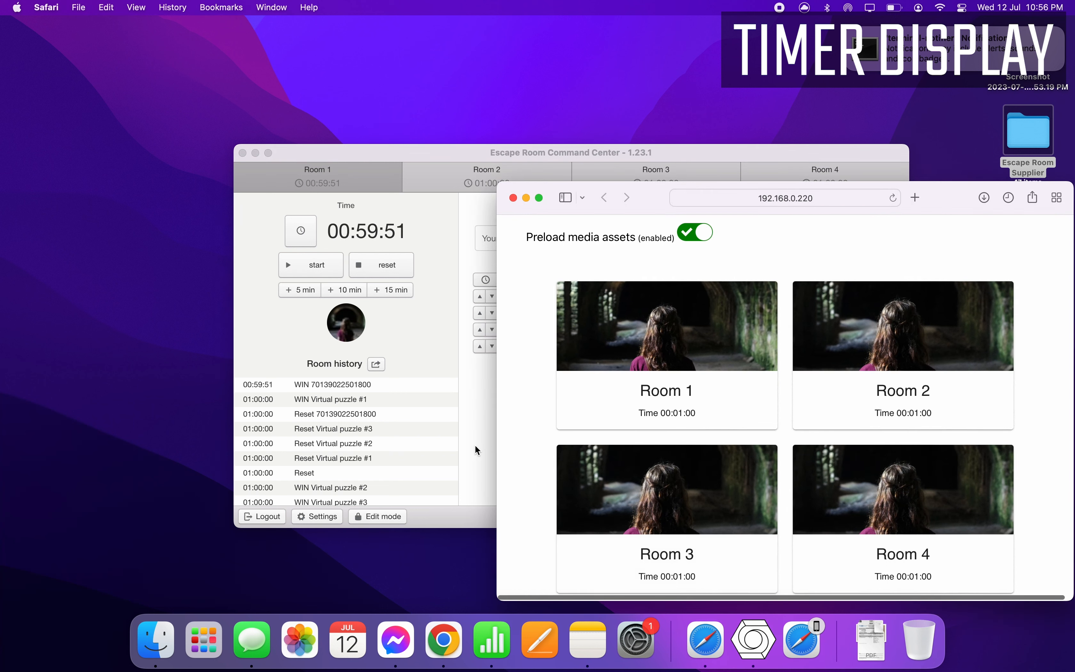
left_click(475, 447)
left_click(848, 517)
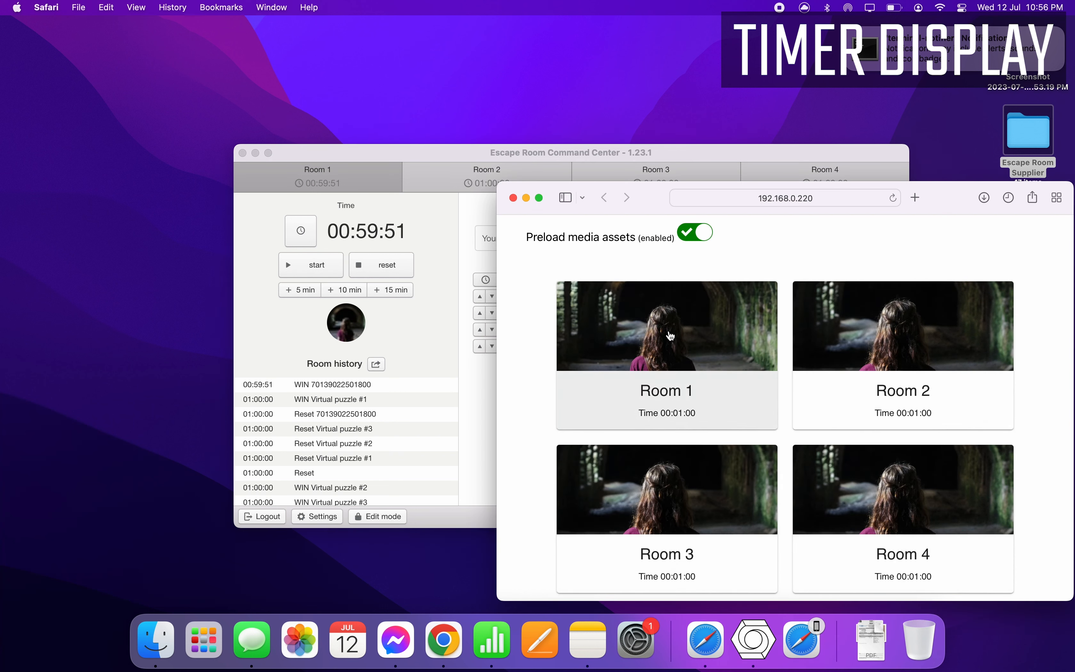
left_click(675, 350)
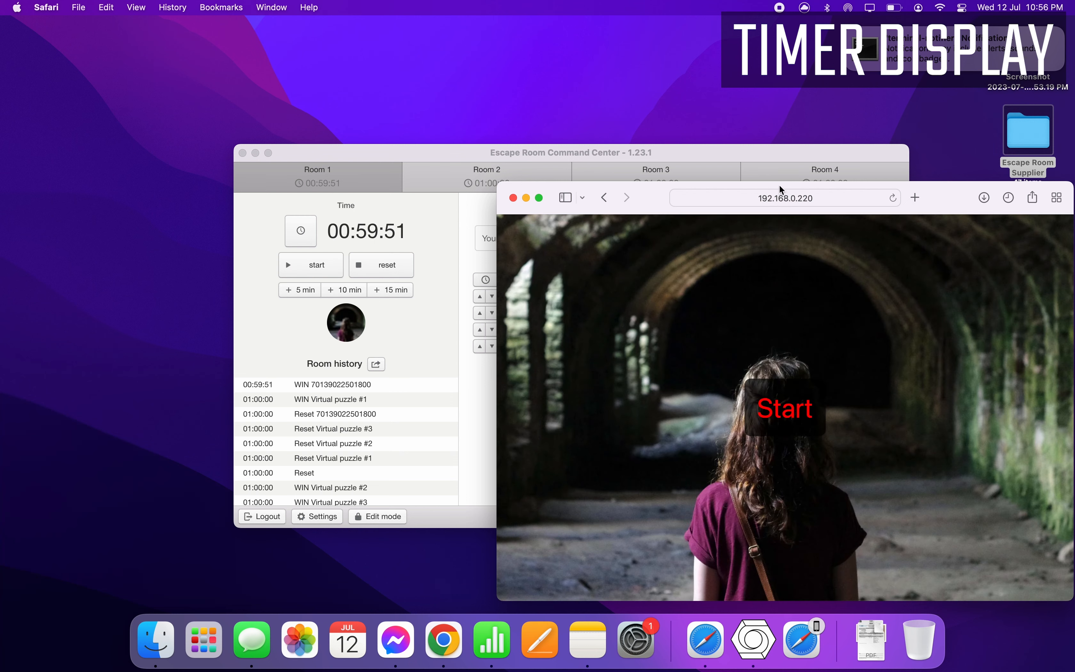
left_click(785, 198)
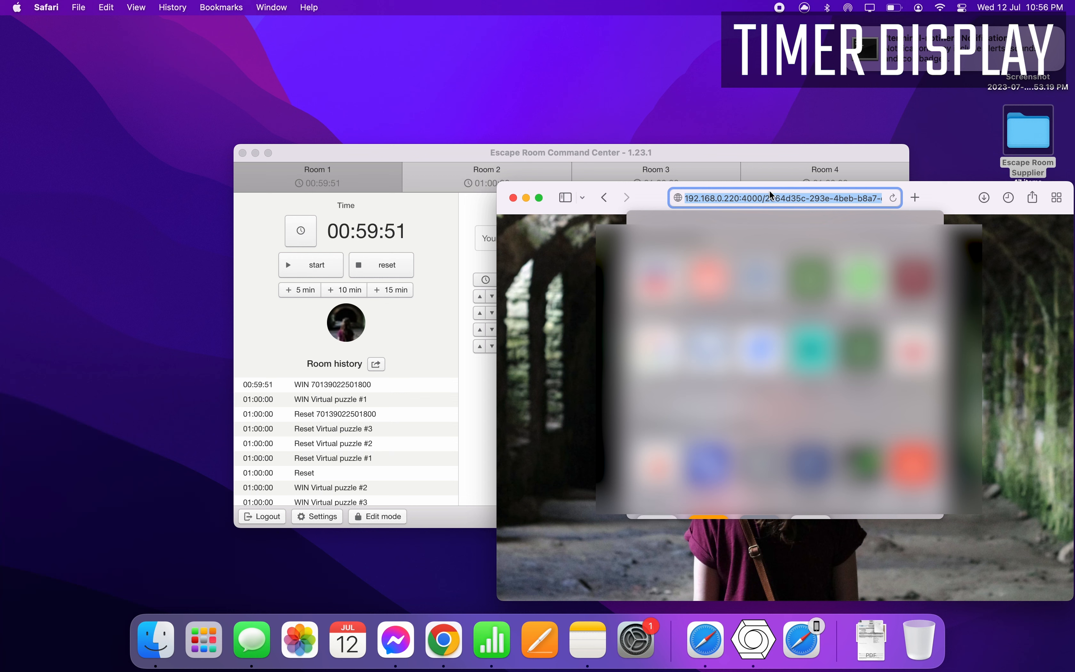
left_click(580, 265)
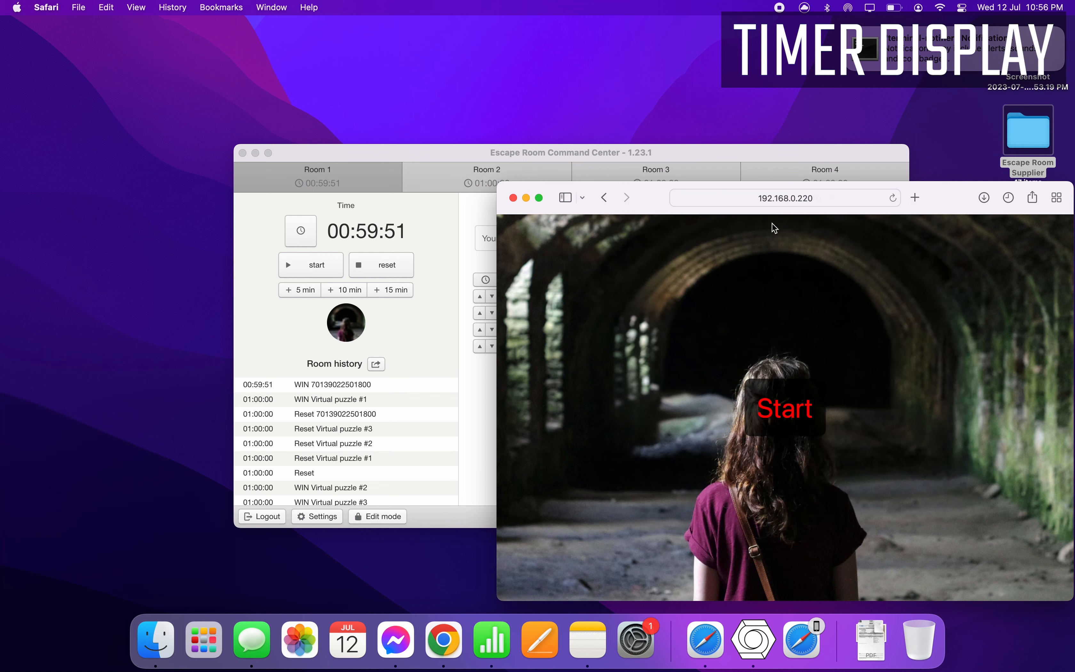
- Switch back to Escape Room Command Center and reset Room 1's game
left_click(764, 150)
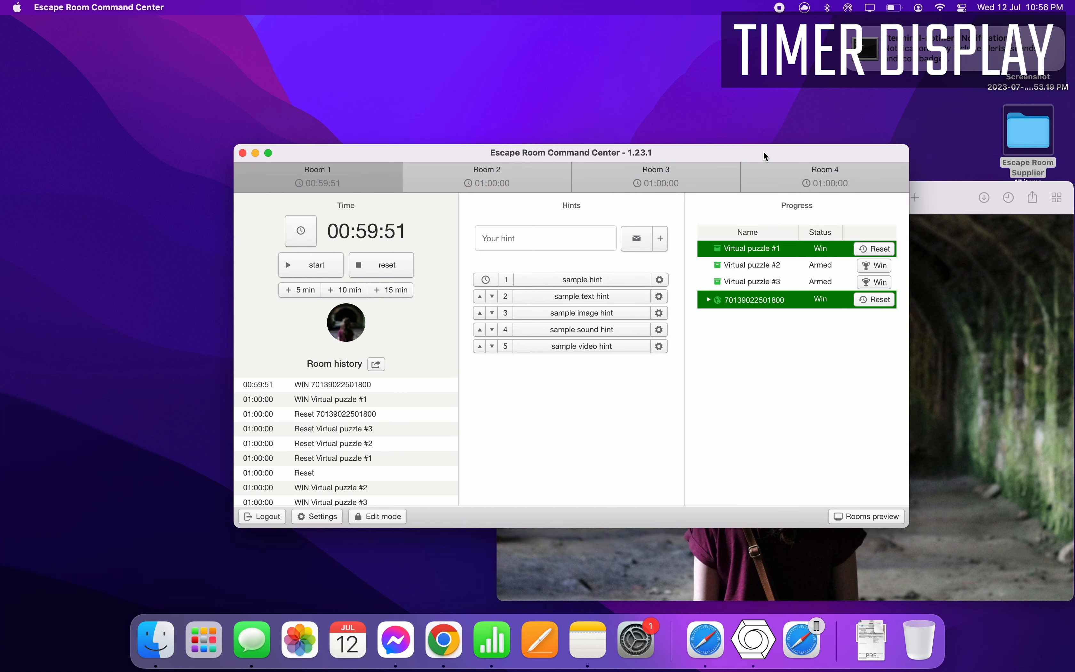
left_click(384, 268)
left_click(411, 320)
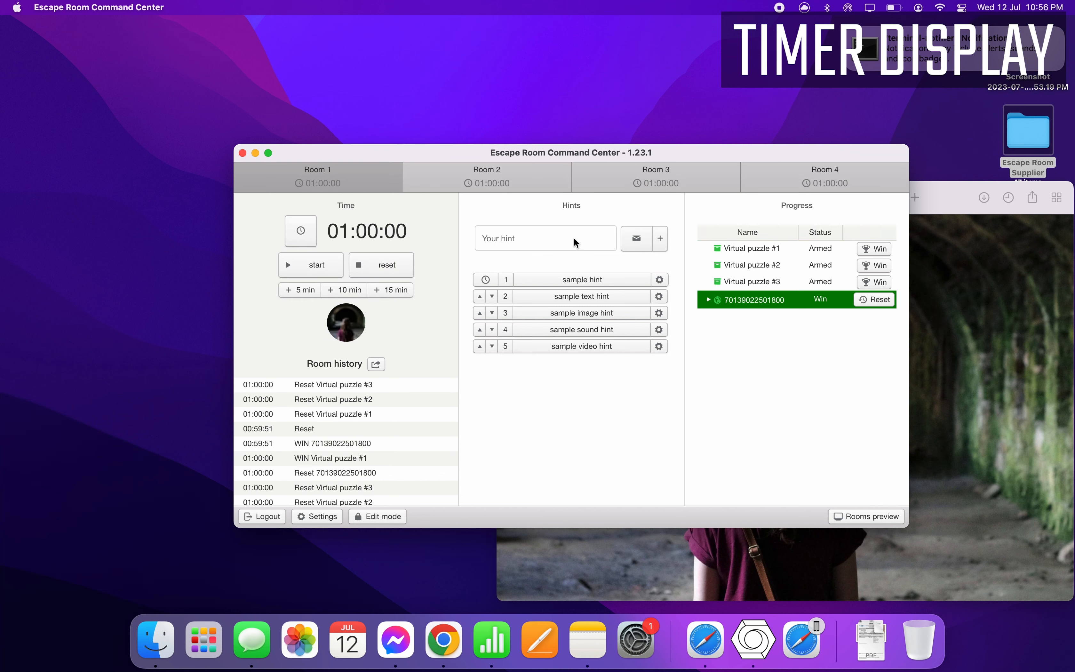
- Arrange the command center and browser windows so both are visible, and start Room 1's timer display
left_click_drag(729, 149, 526, 41)
left_click_drag(945, 187, 947, 199)
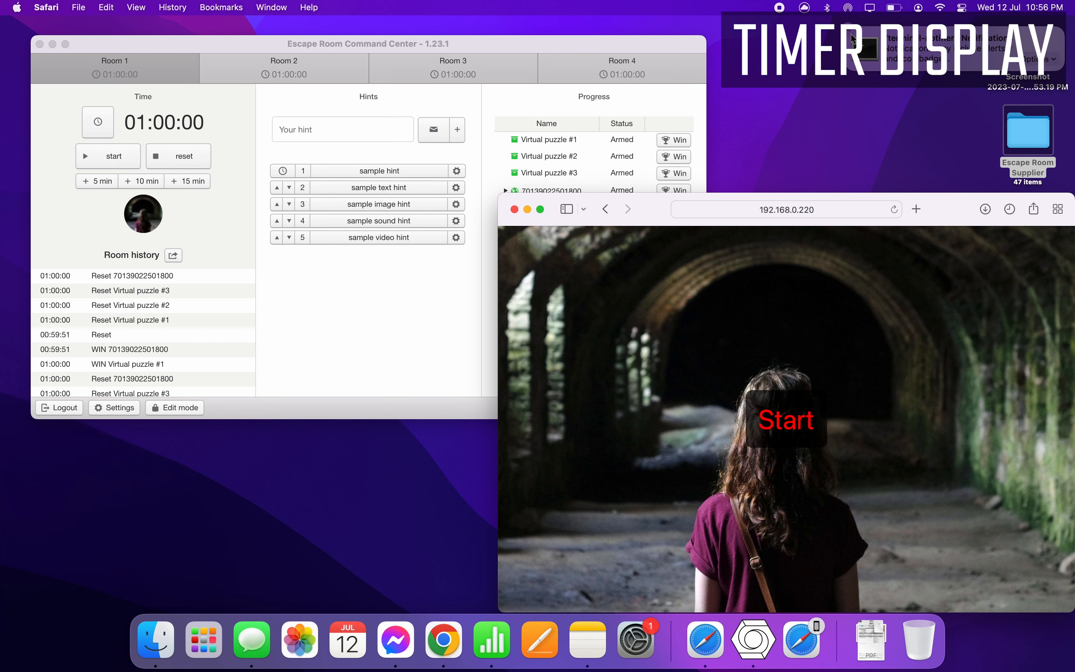
left_click(793, 420)
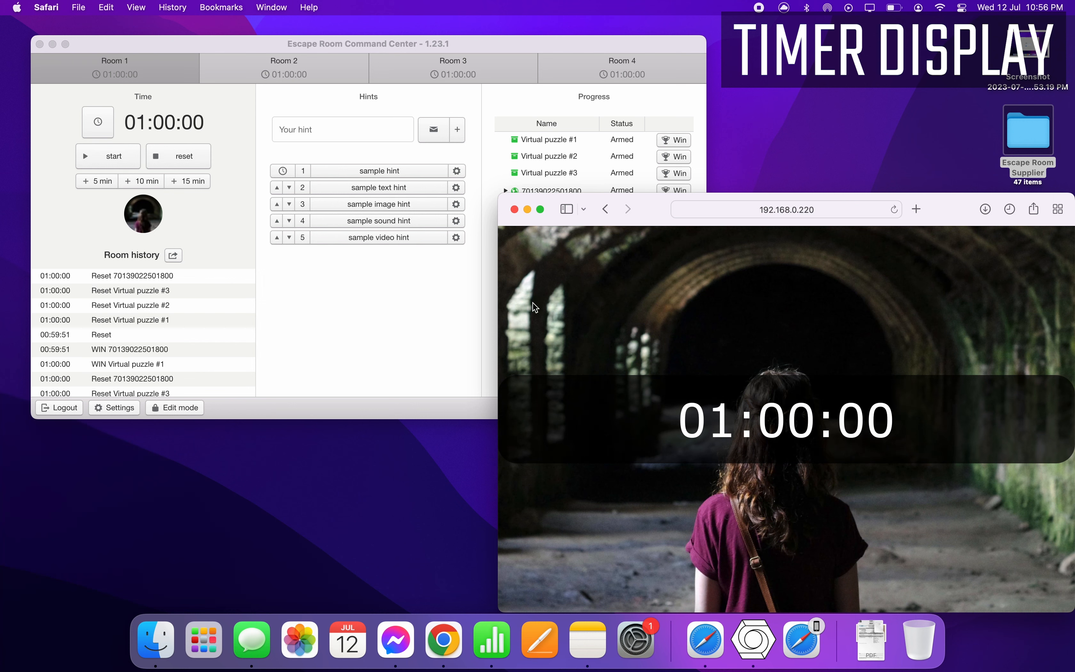
- Switch to Escape Room Command Center, enter edit mode for Room 1 and set extra time Slot 1 to -5
left_click(378, 304)
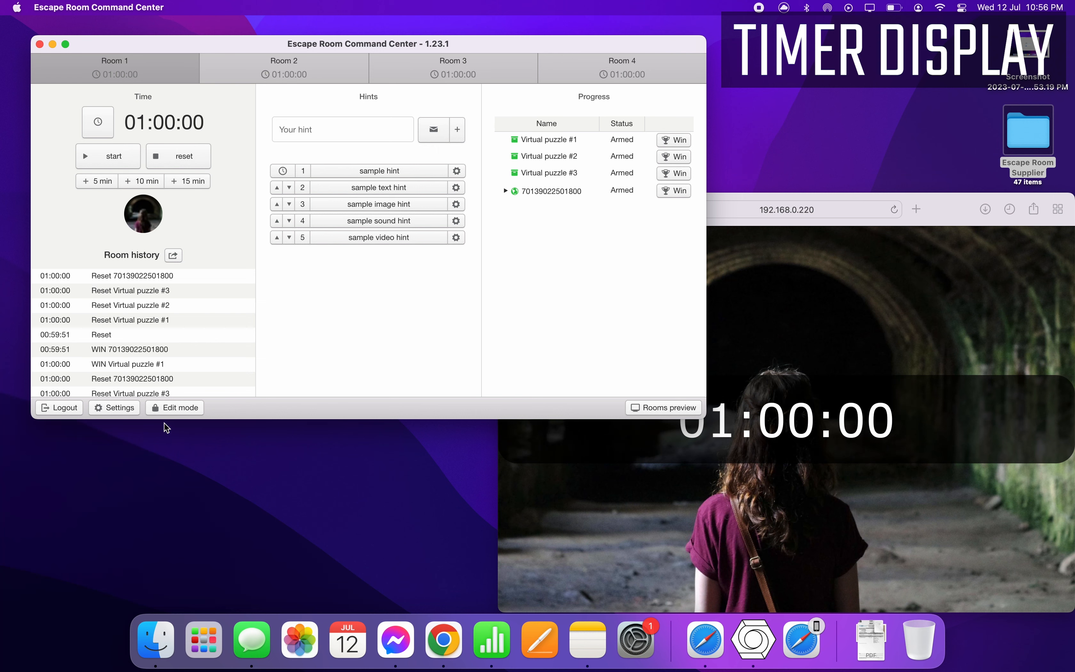
left_click(179, 409)
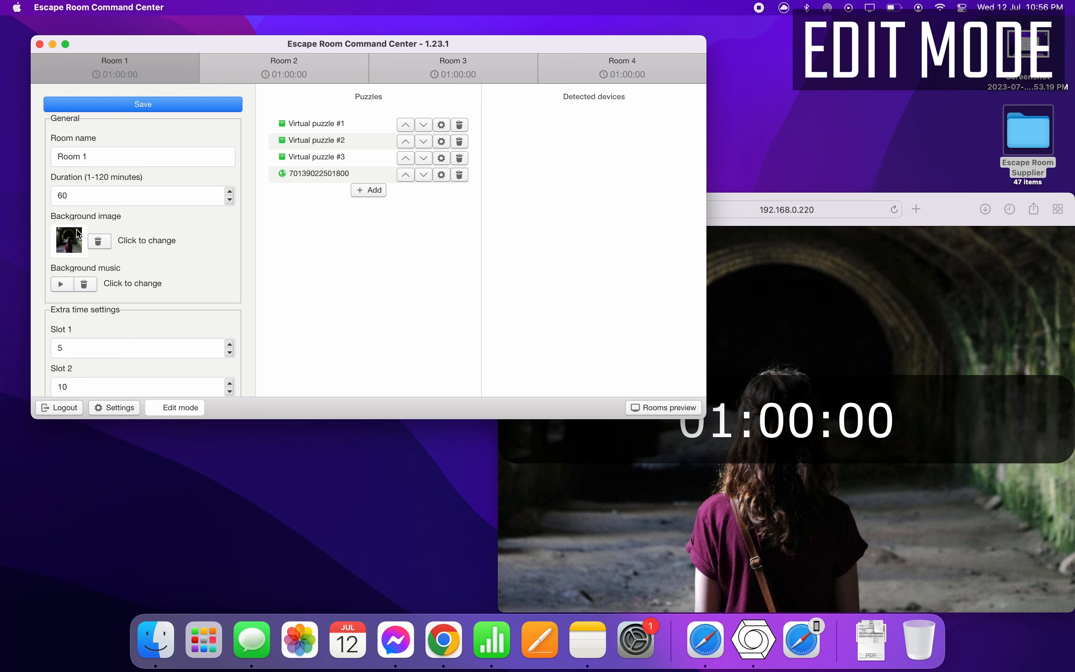
scroll(245, 246, "down", 5)
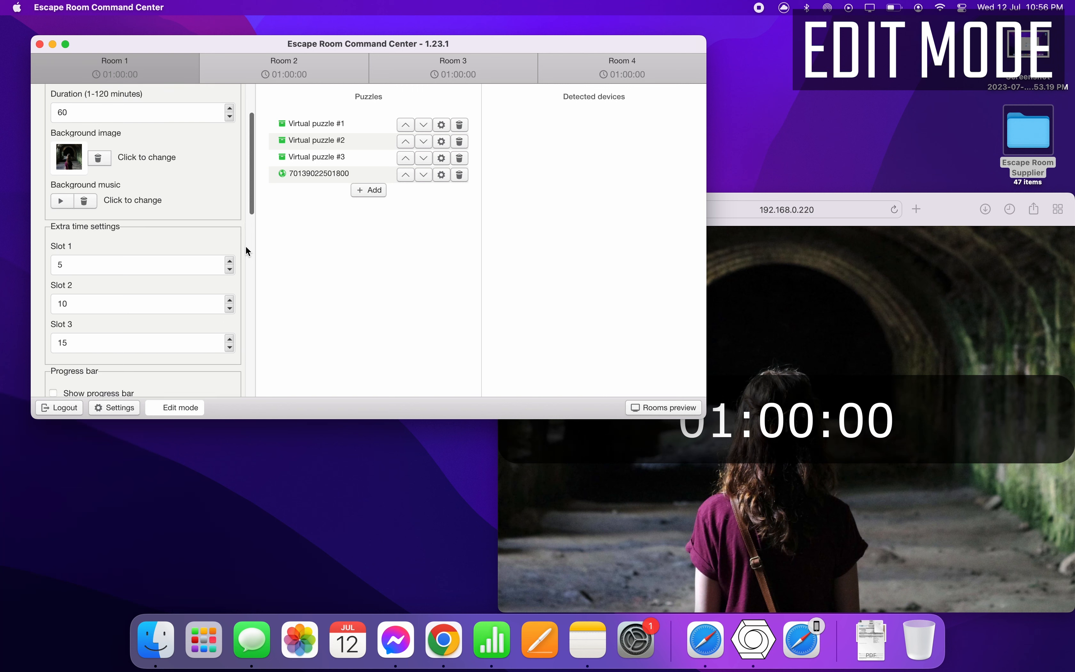
scroll(246, 247, "down", 5)
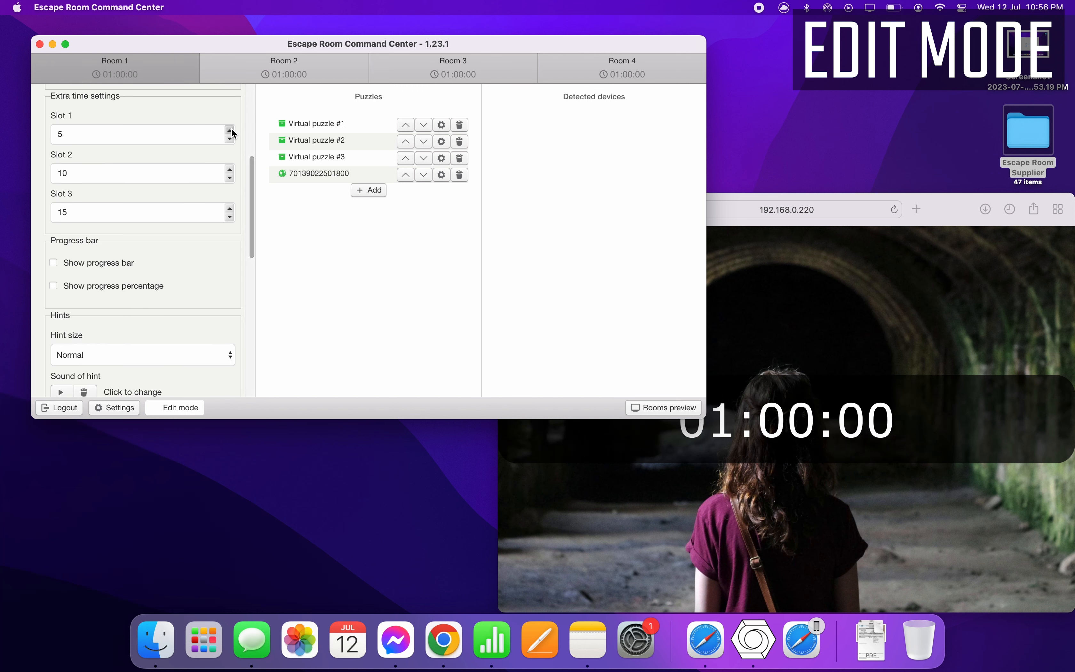
left_click(230, 139)
left_click(230, 140)
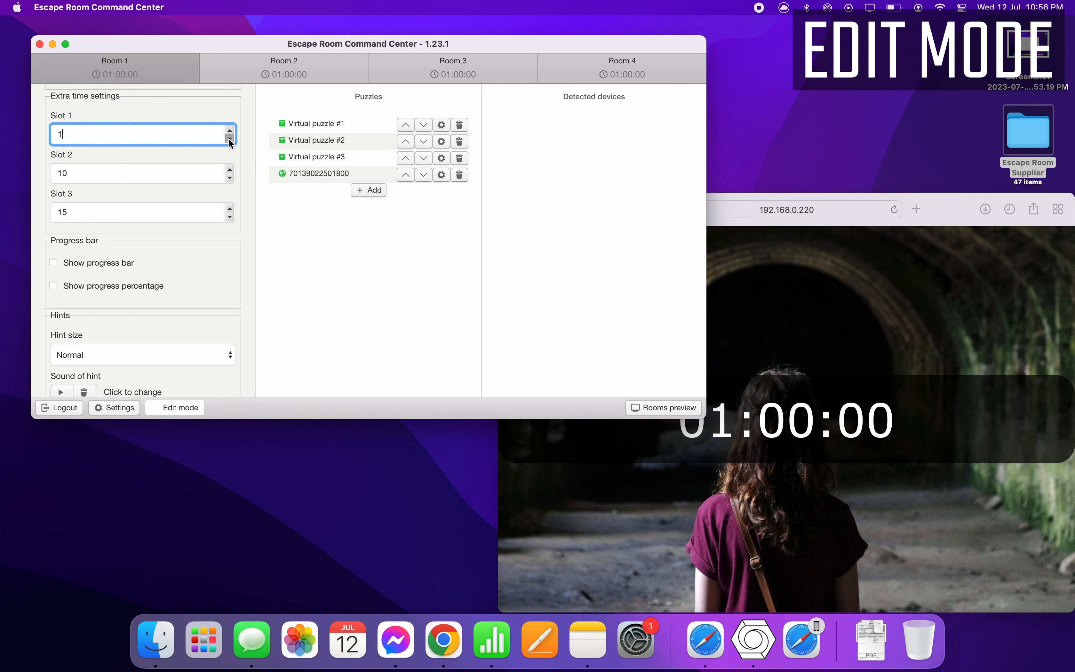
left_click(230, 140)
- Examine Room 1's progress bar options and the available hint sizes
left_click(50, 262)
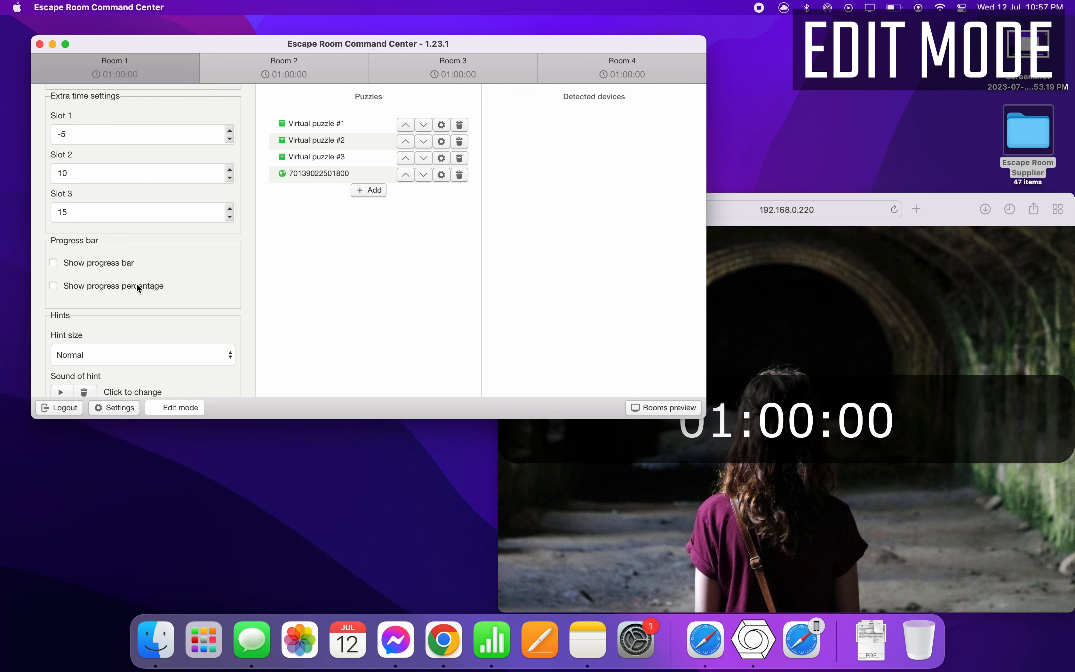
scroll(208, 285, "down", 5)
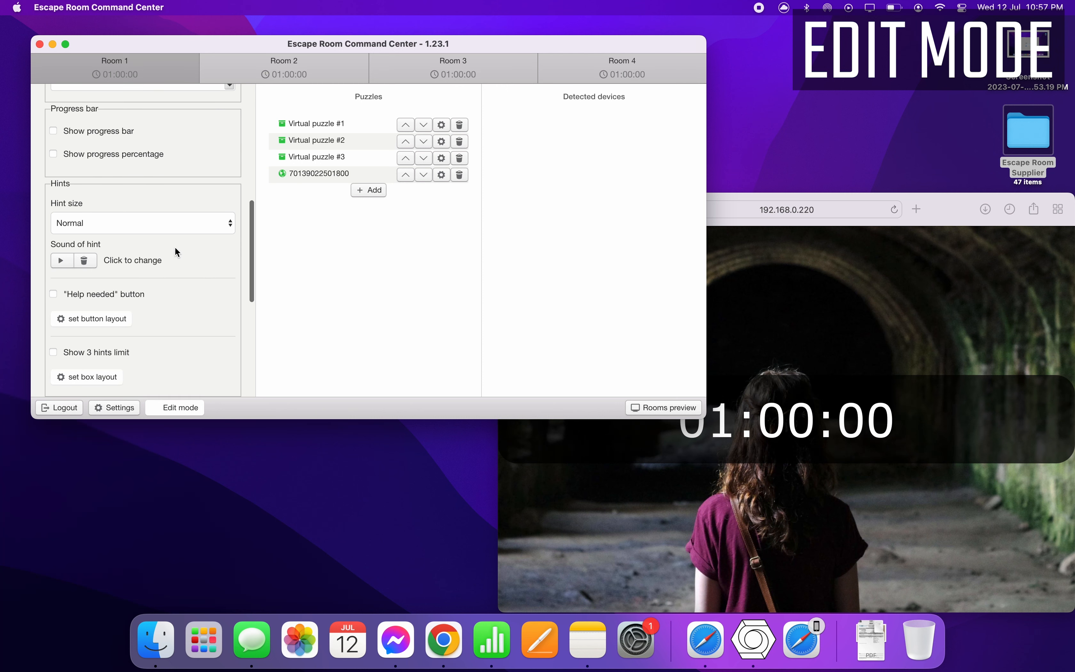
left_click(127, 227)
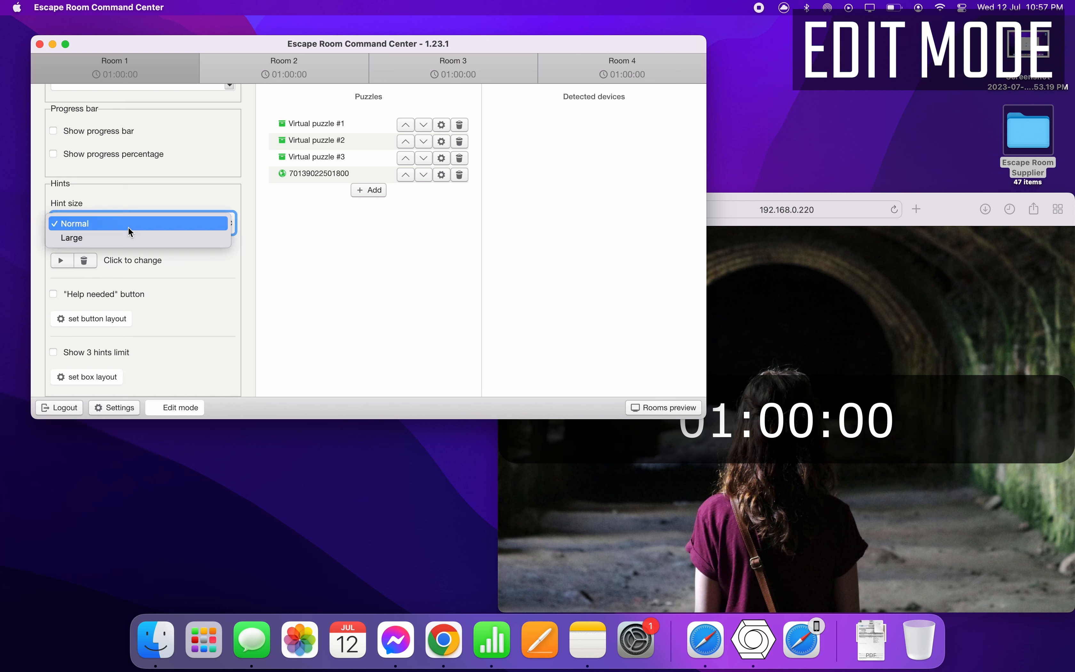
left_click(126, 199)
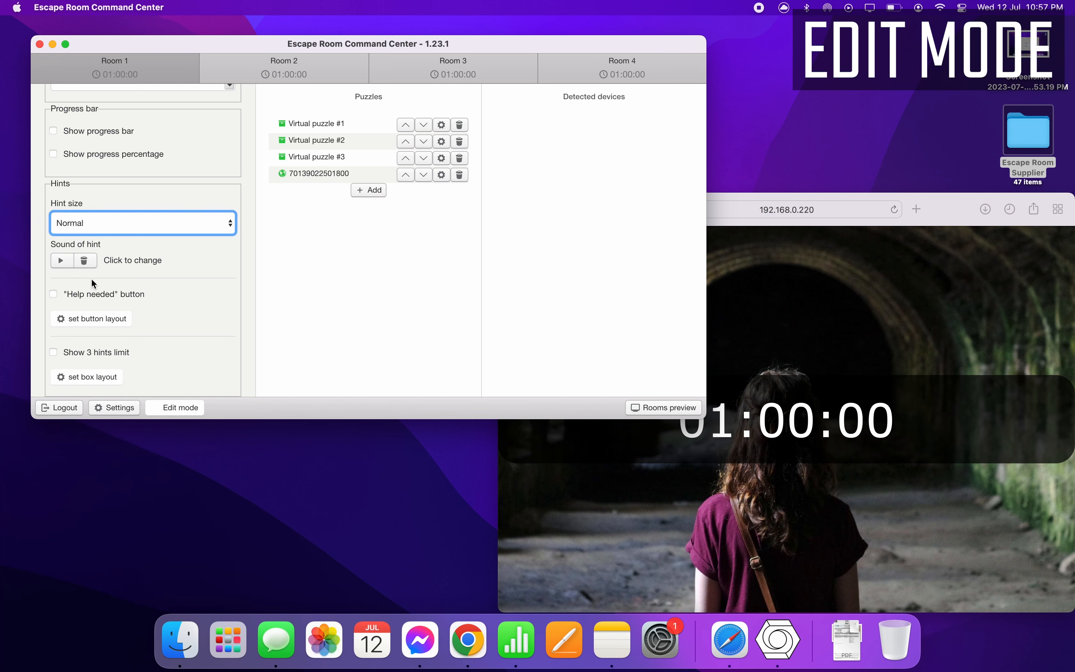
- Try the "Help needed" button and 3 hints limit options in the hint settings, leaving both off
left_click(57, 295)
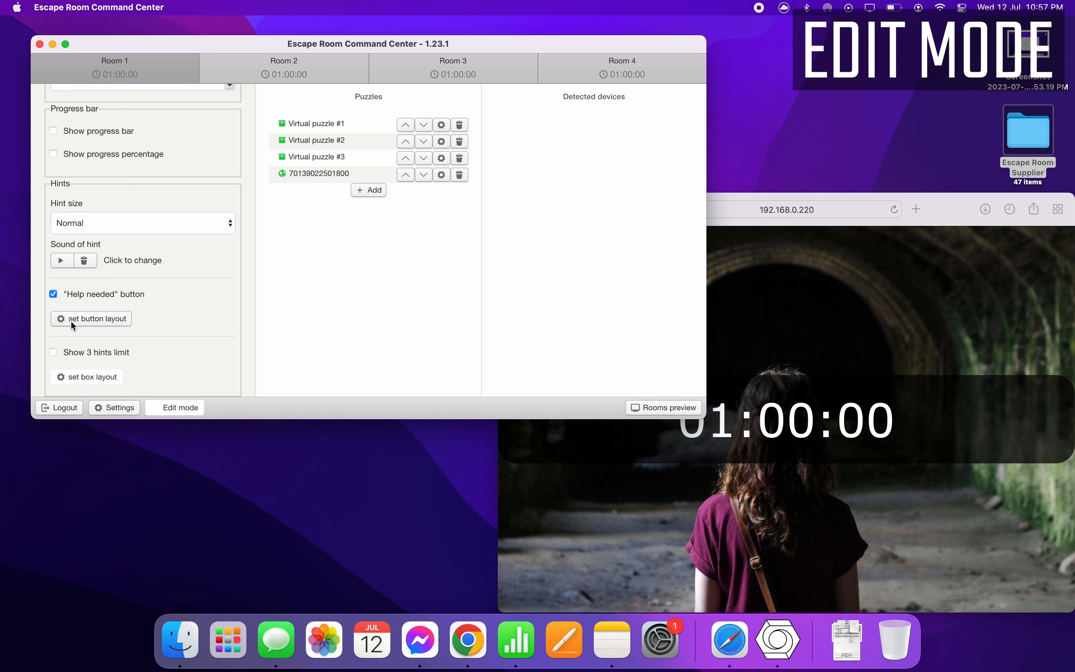
left_click(53, 292)
scroll(132, 320, "down", 3)
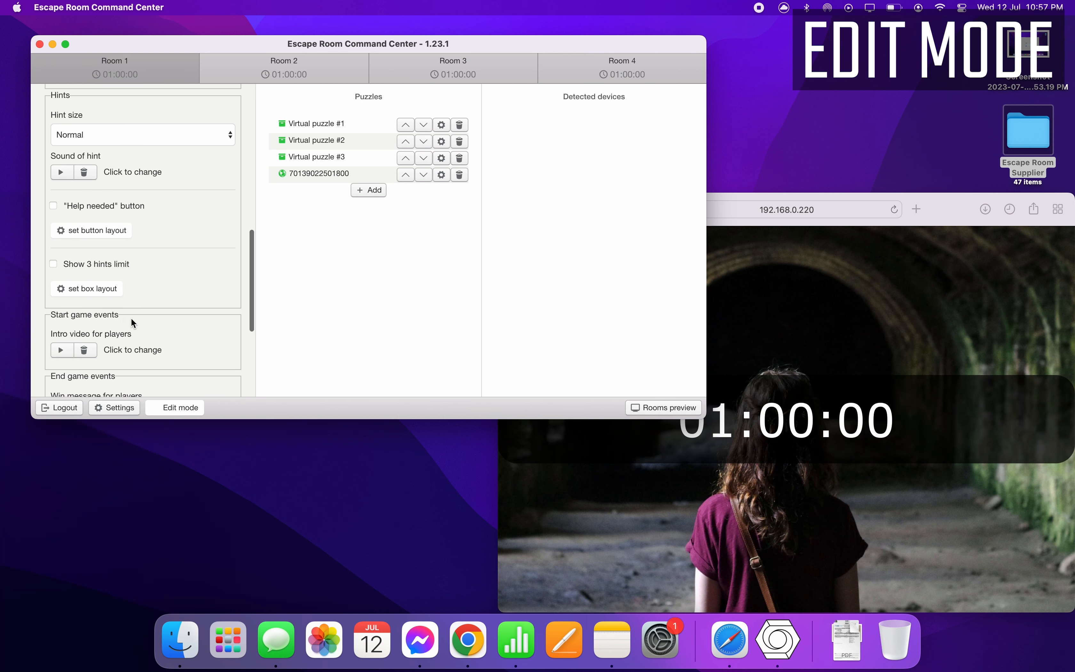
left_click(53, 265)
left_click(52, 265)
- Preview the intro video for players in the start game events and close it
scroll(181, 294, "down", 5)
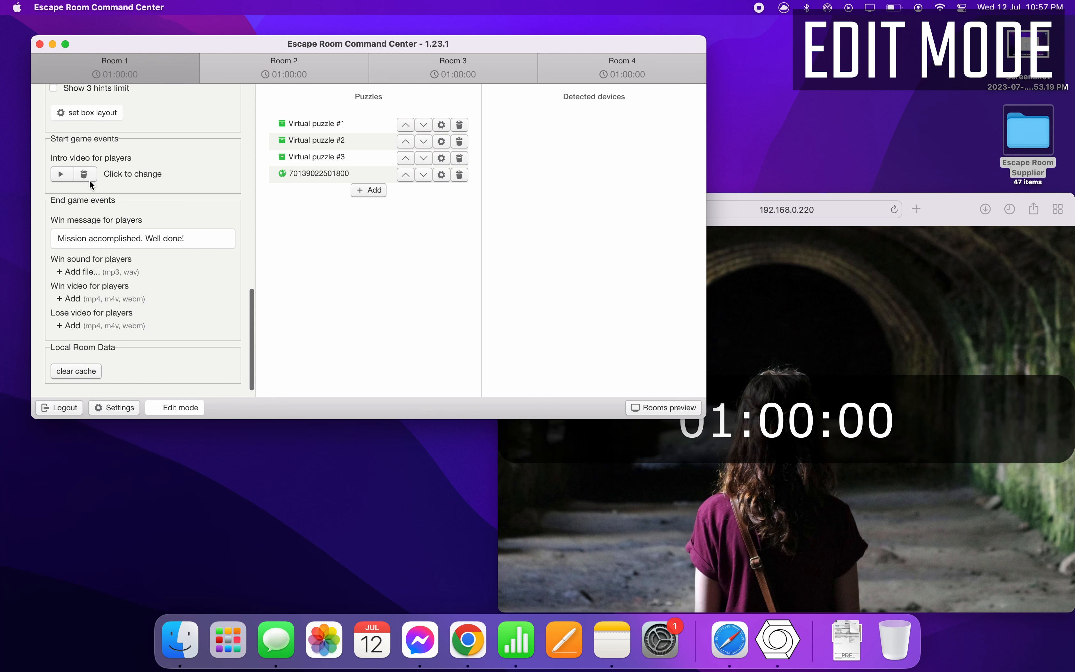
left_click(57, 178)
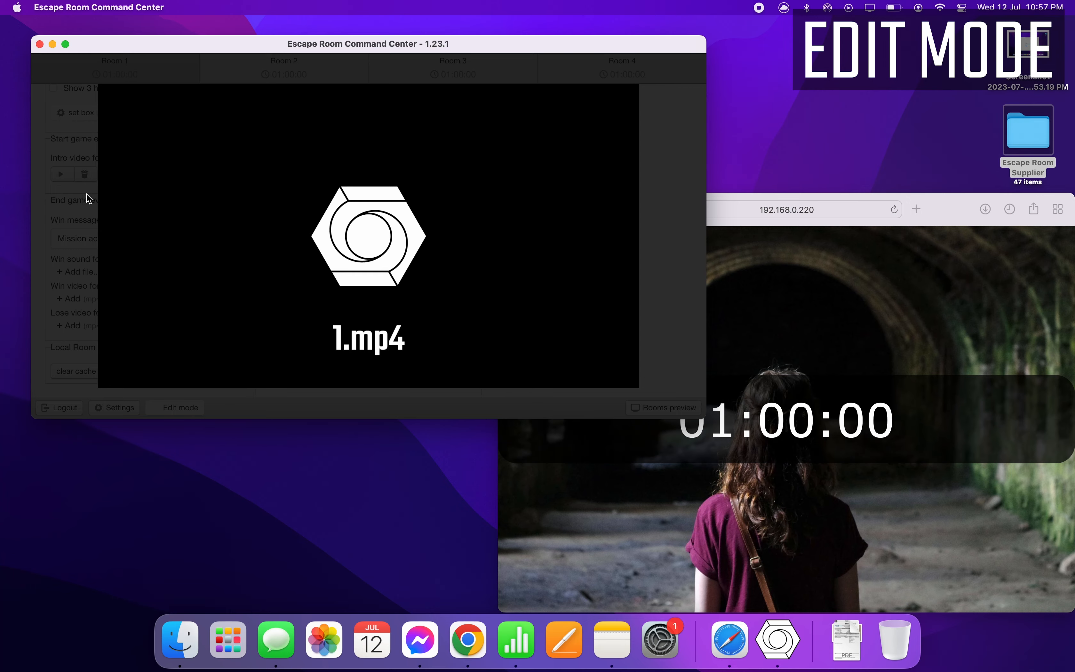
left_click(58, 198)
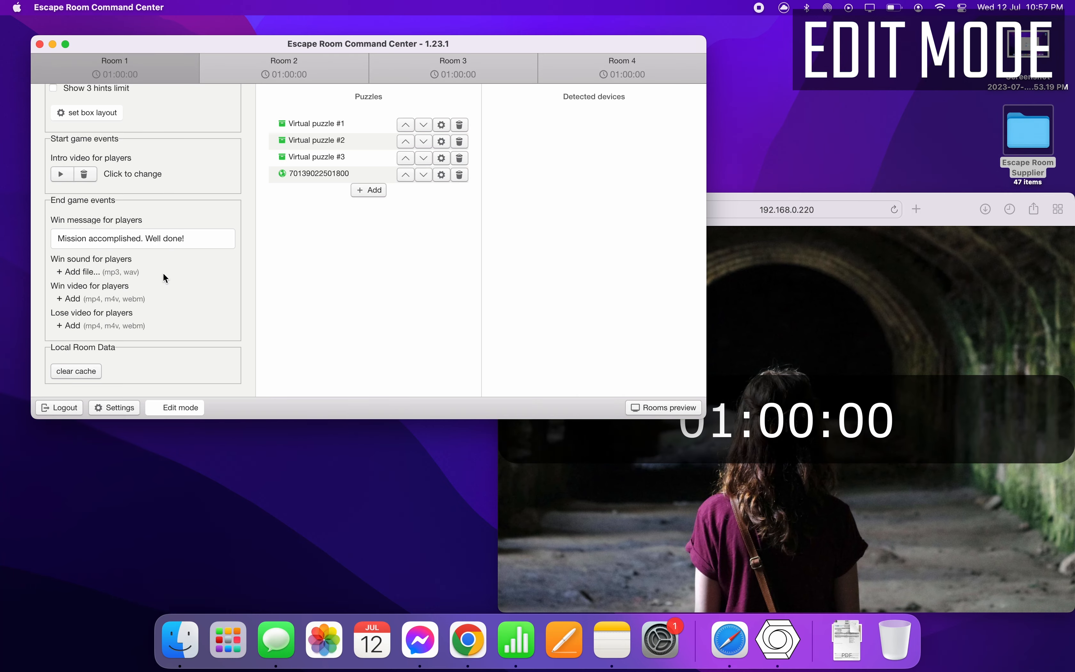
- Open the file selection for the players' lose video and dismiss it without choosing a file
scroll(165, 278, "down", 1)
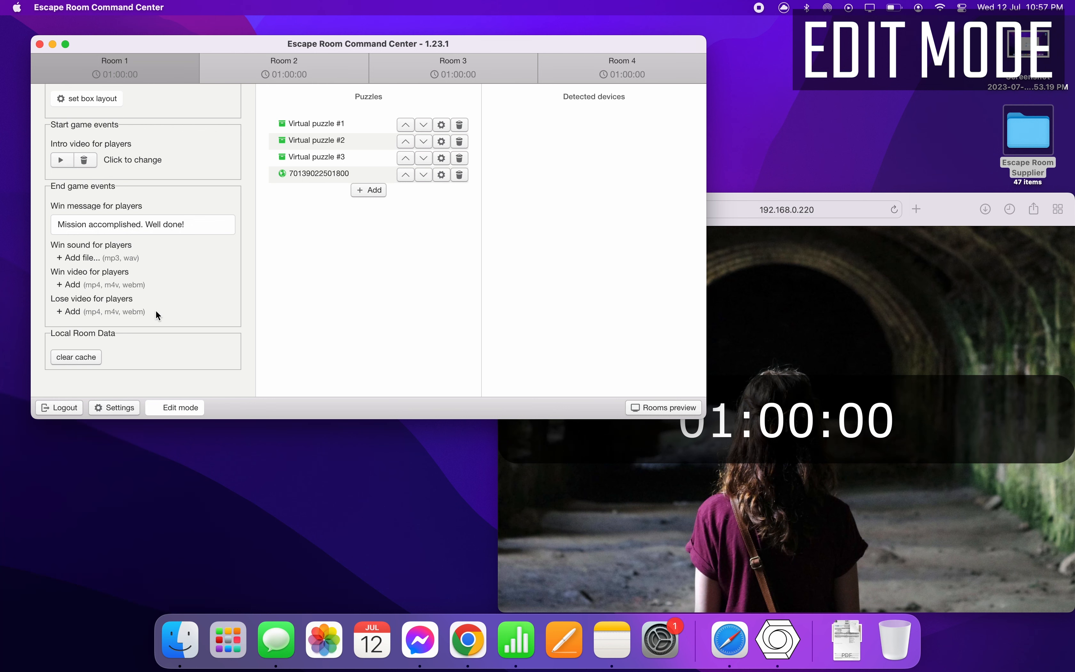
left_click(125, 309)
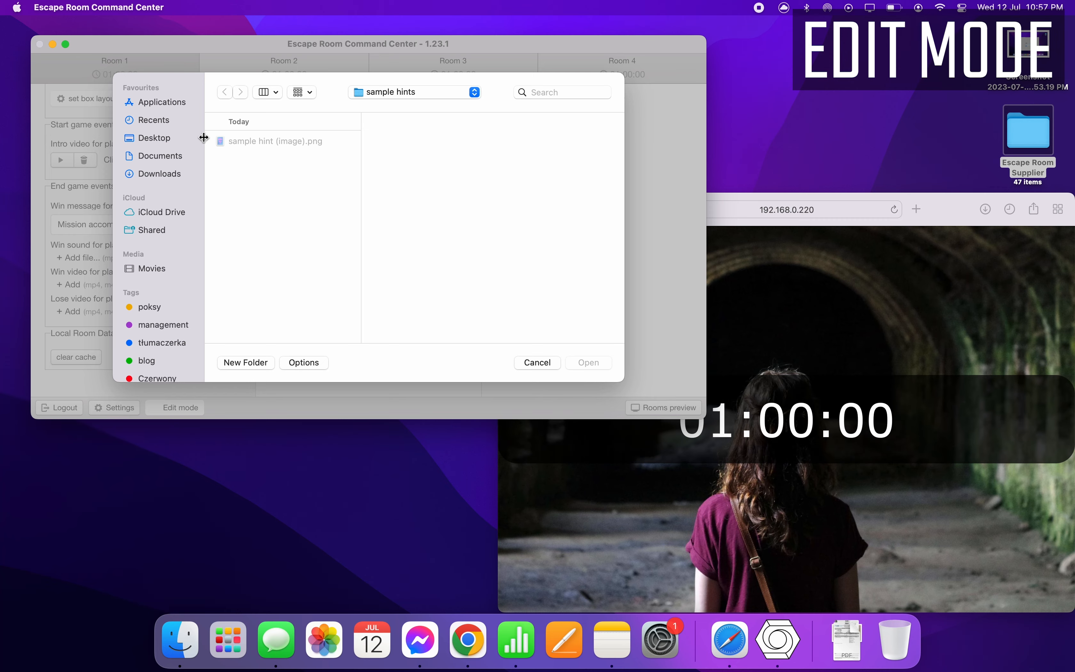
left_click(538, 362)
- Clear Room 1's local cache and save the room's settings
left_click(75, 358)
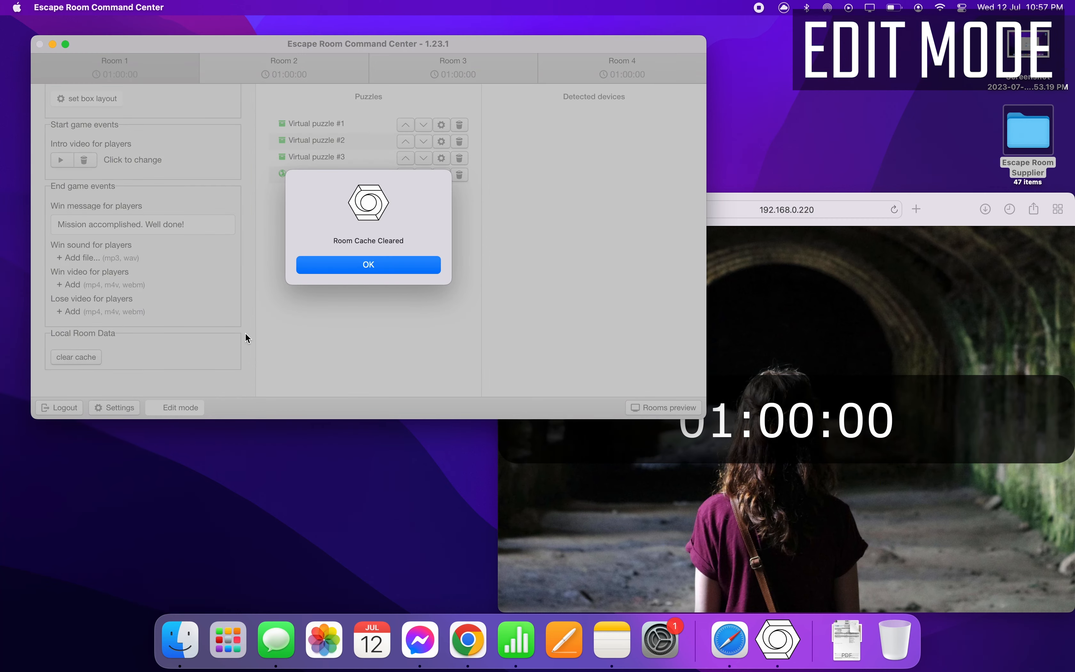
left_click(379, 268)
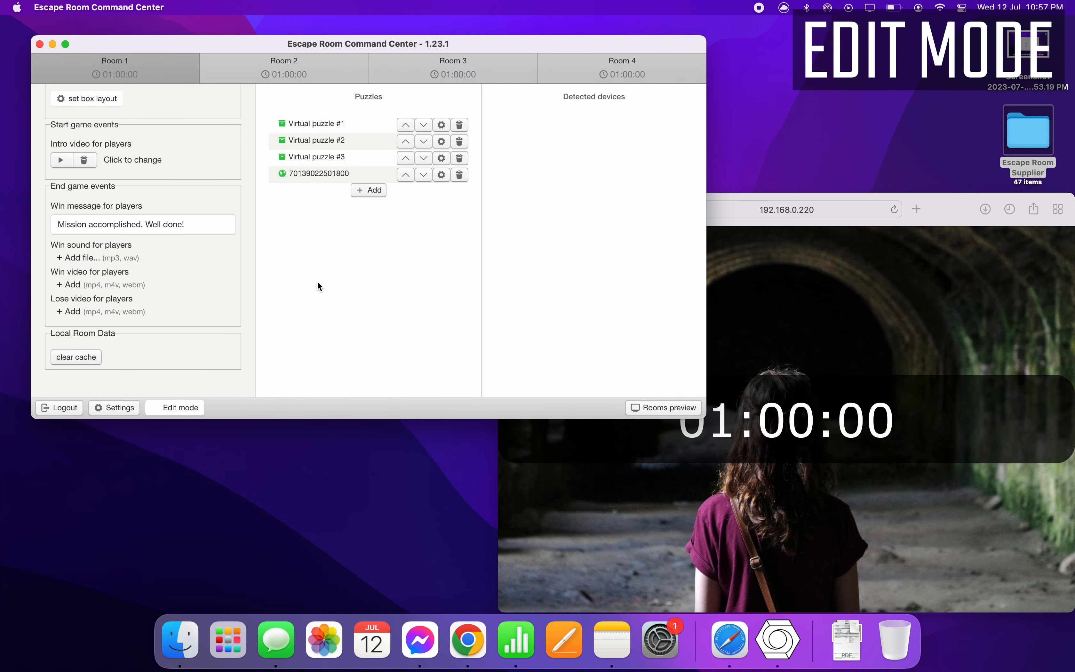
scroll(177, 243, "up", 10)
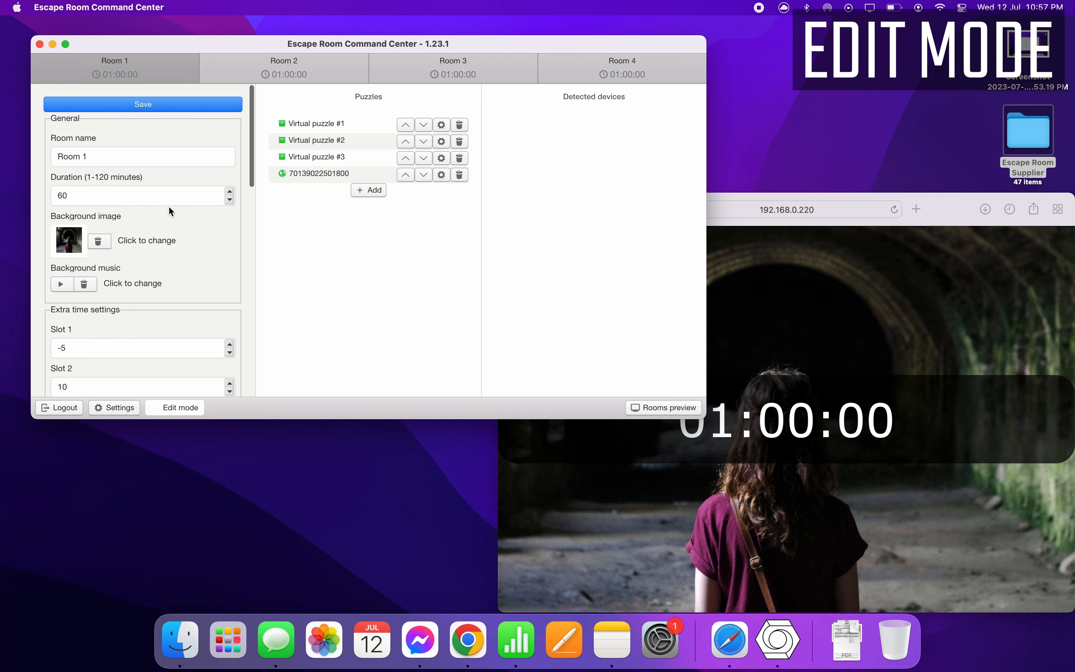
left_click(152, 106)
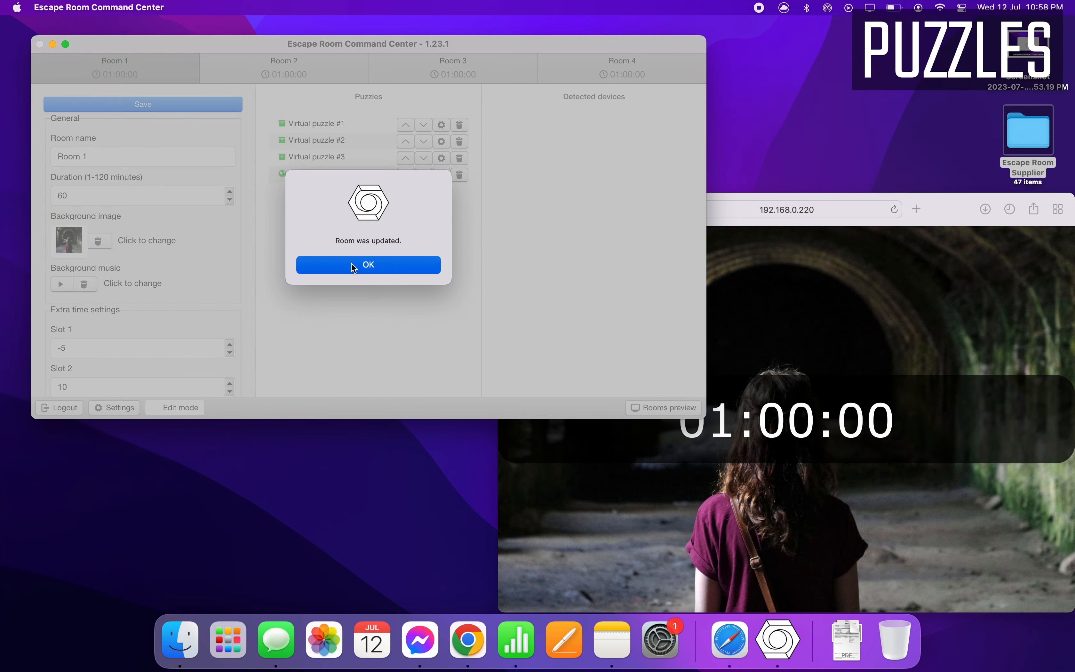
left_click(352, 265)
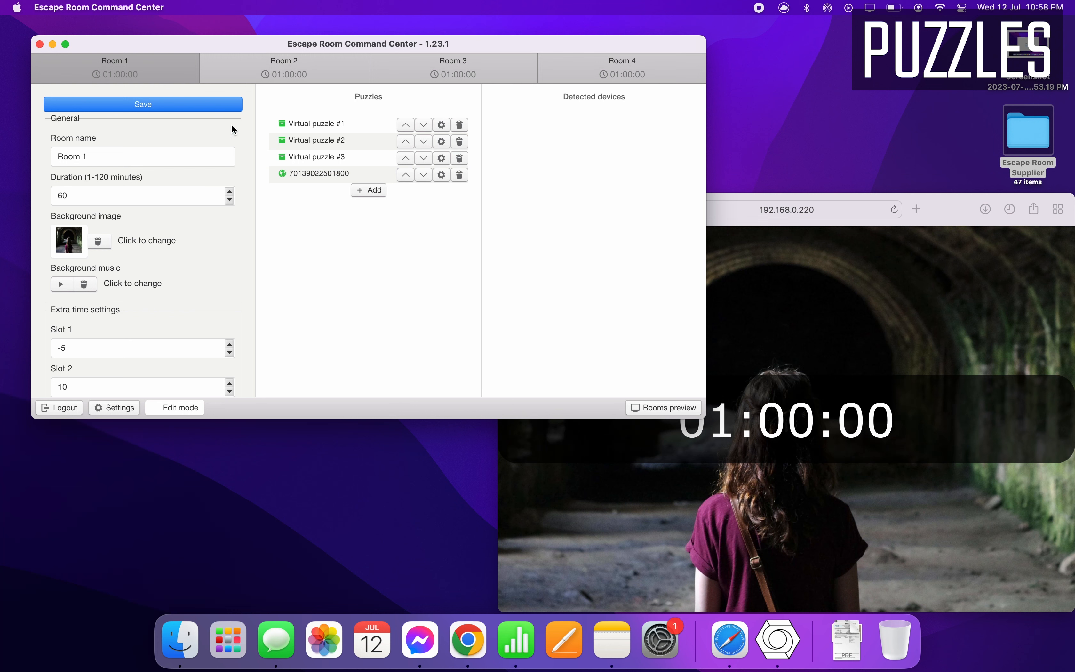
- Add a virtual puzzle named "sample puzzle" to Room 1
left_click(369, 194)
left_click(360, 190)
type("sample")
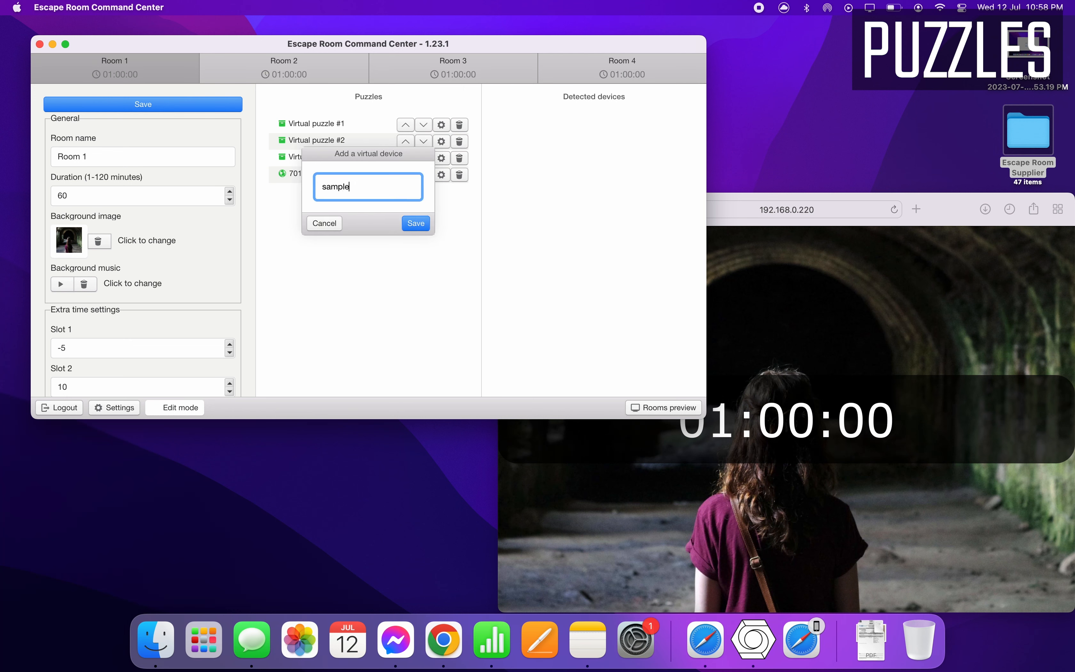
type(" puzzle")
left_click(417, 224)
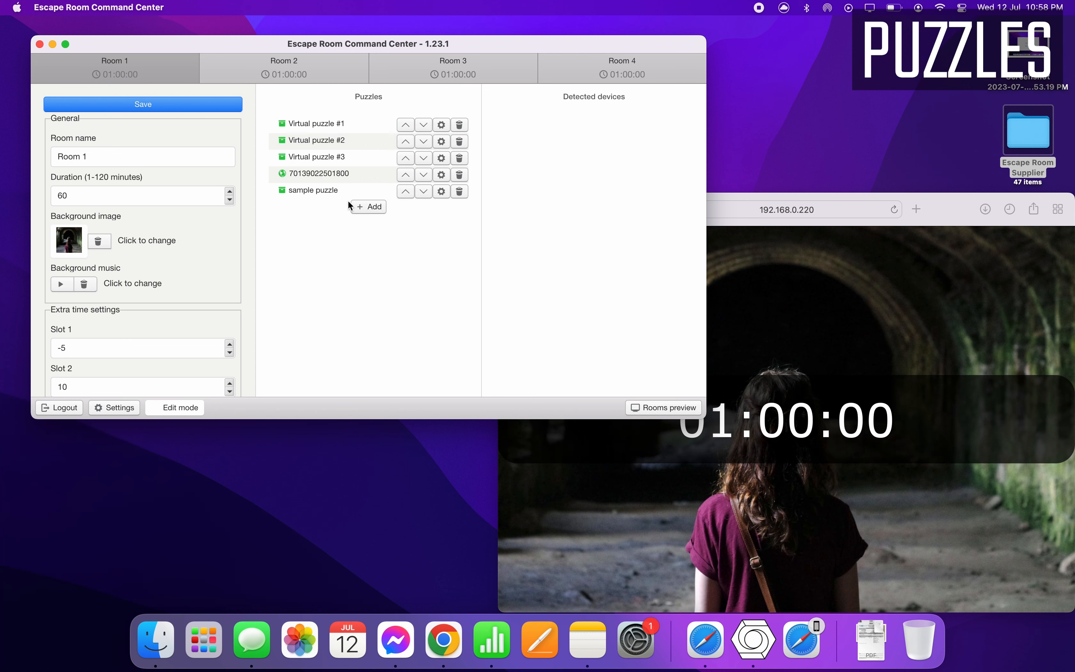
- Remove the physical device from the puzzle list and try adding only its Input 1 as a separate puzzle
left_click(460, 176)
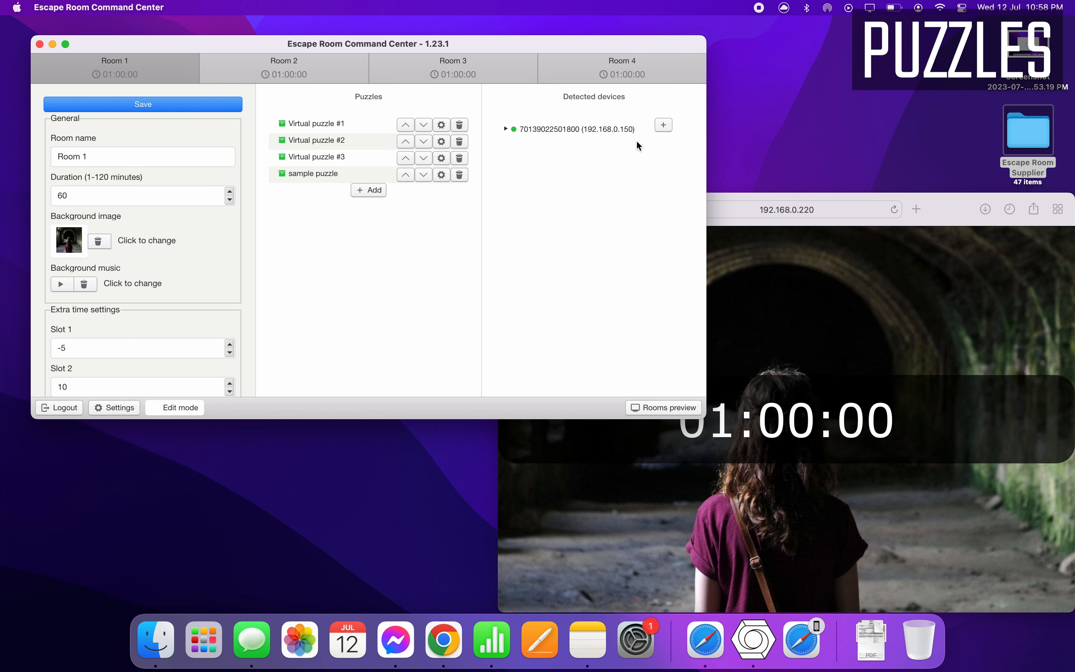
left_click(506, 128)
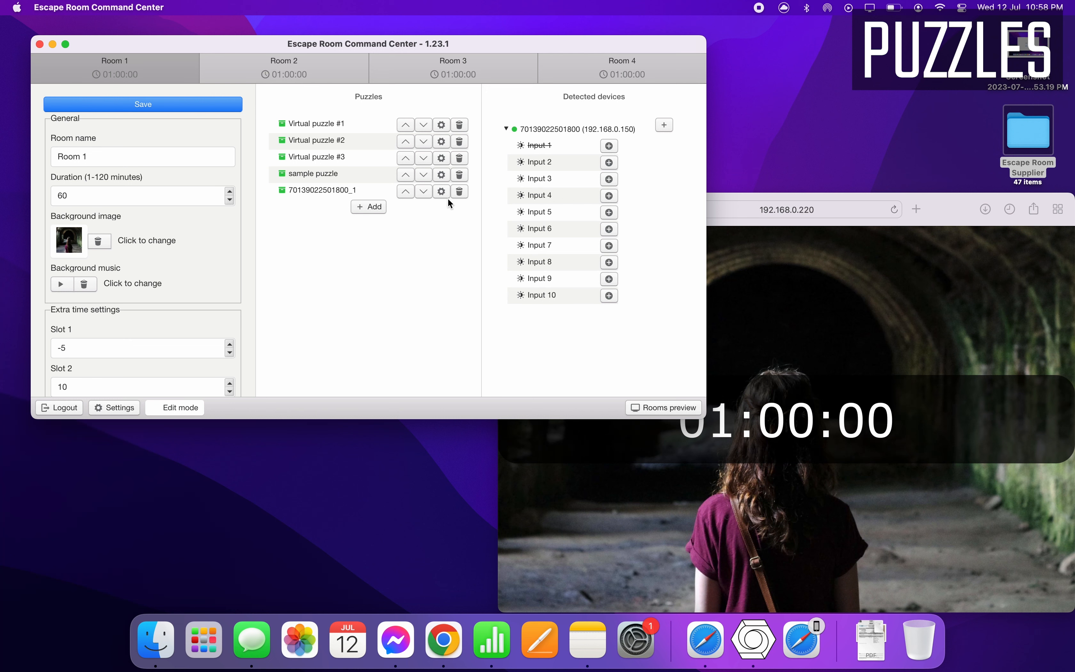
left_click(461, 191)
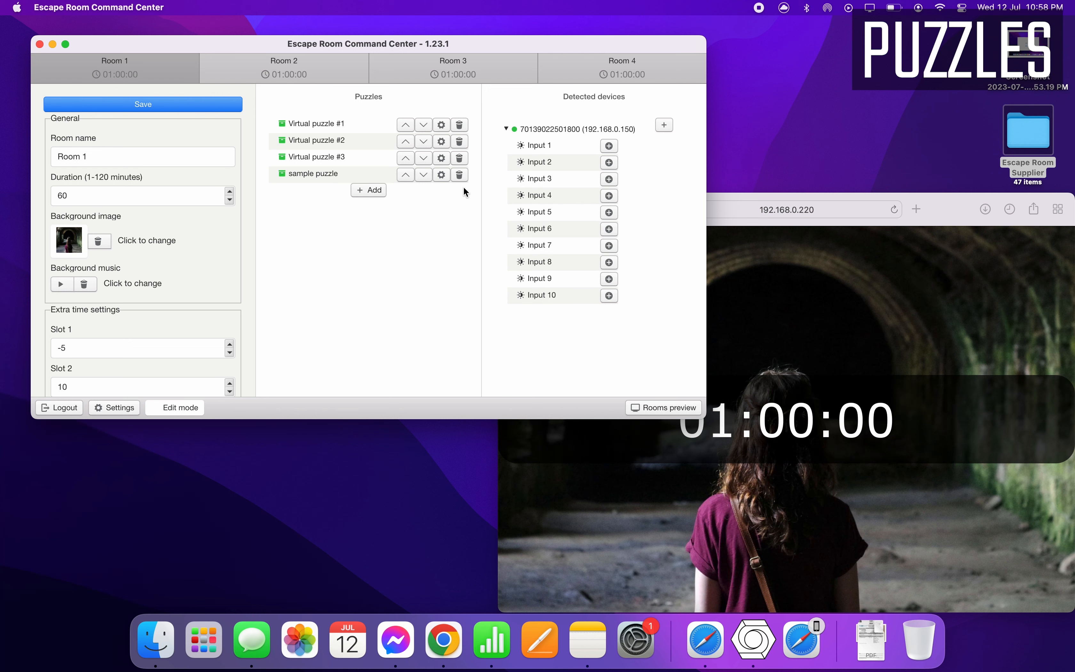
- Add the whole detected device as a puzzle and set its device name to "Real puzzle"
left_click(665, 126)
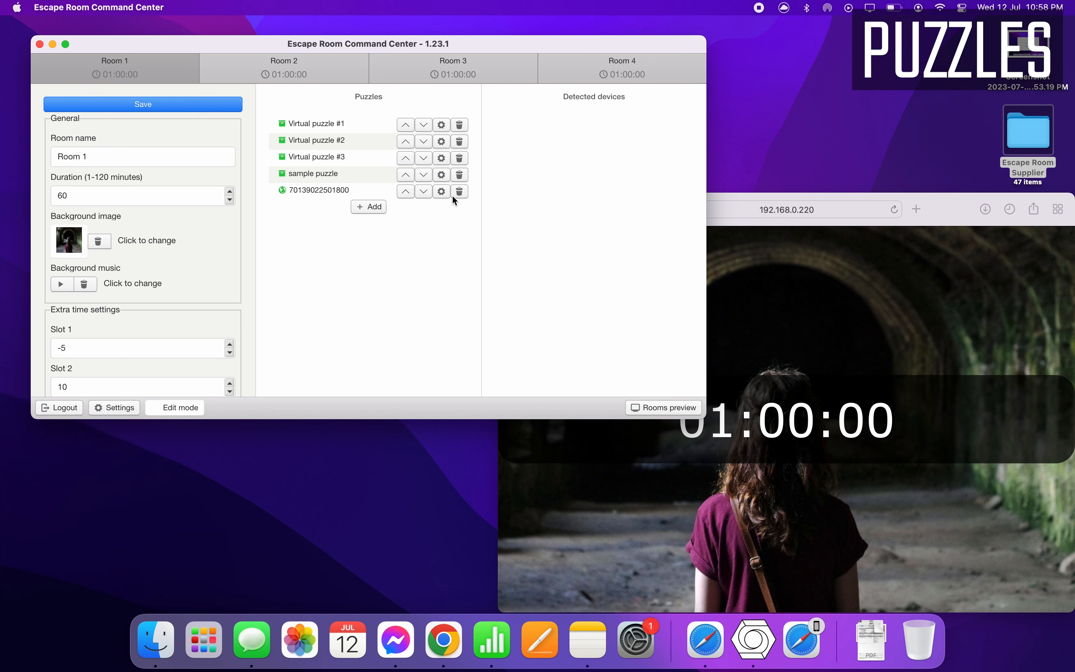
left_click(441, 191)
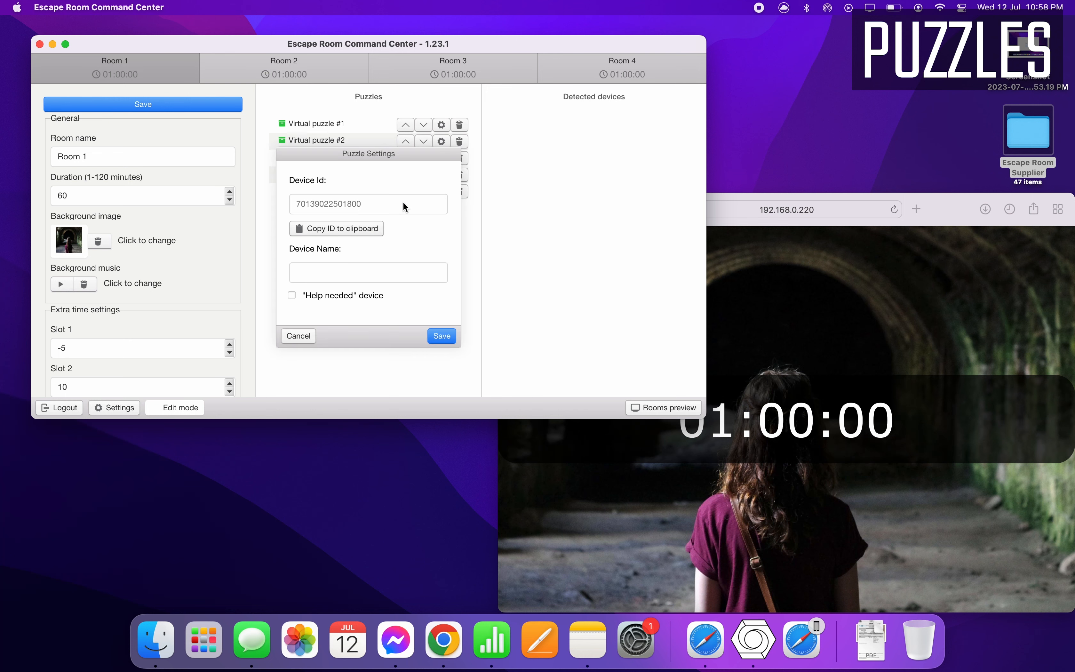
left_click(382, 278)
type("R")
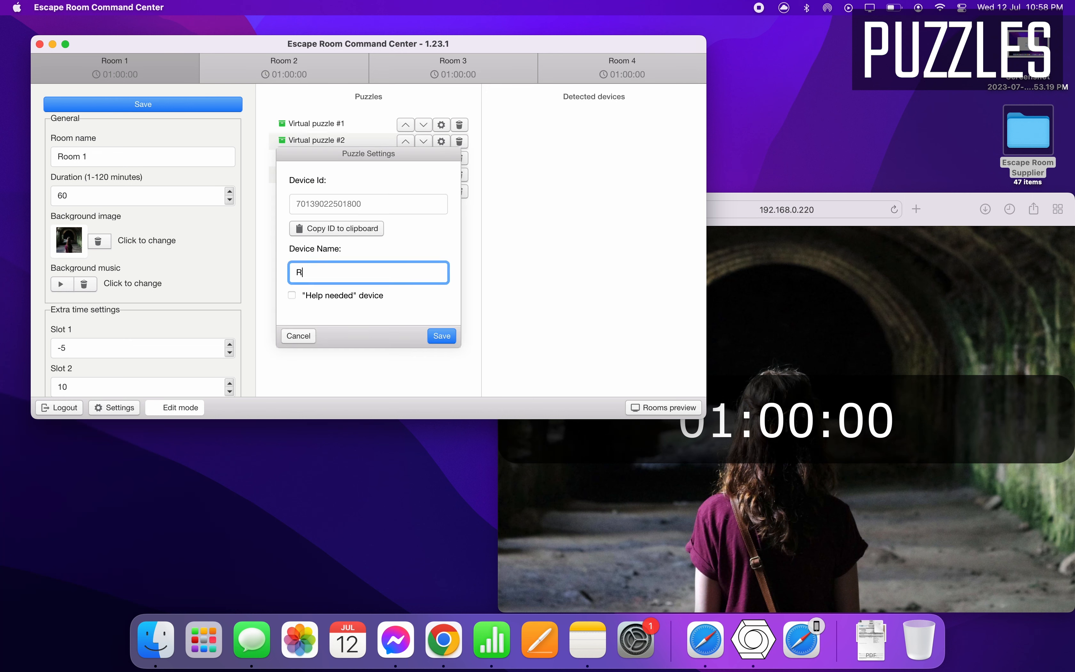
type("eal puzzle")
left_click(441, 336)
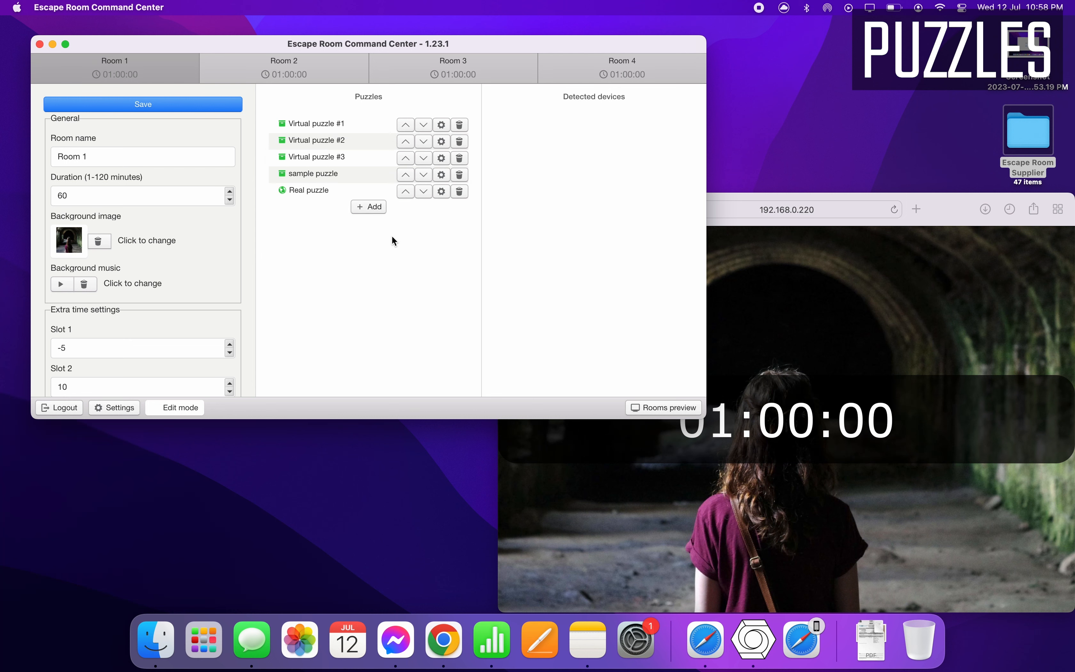
- Move Real puzzle above sample puzzle in the list and leave edit mode
left_click(405, 191)
left_click(196, 406)
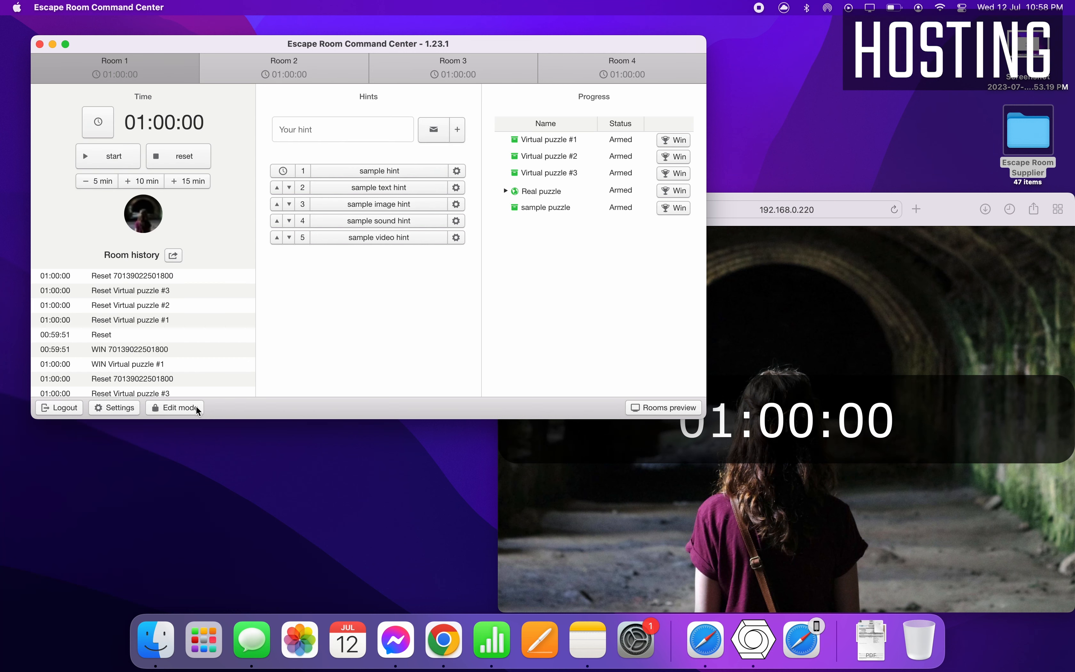
- Switch to Safari, reload Room 1's timer page and start its display
left_click(803, 378)
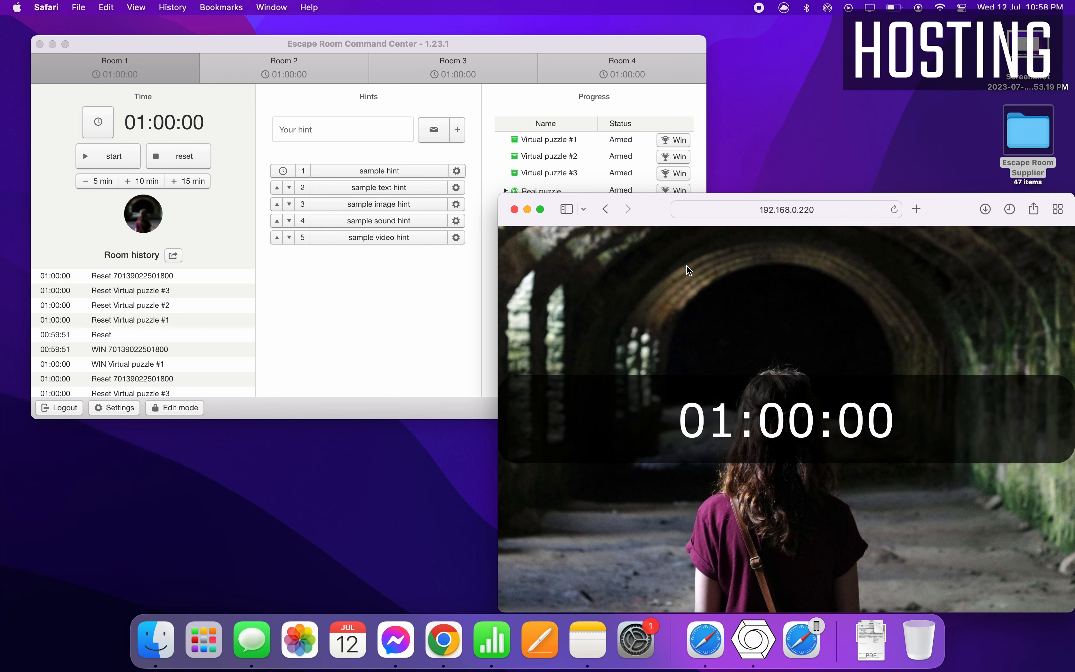
left_click(894, 209)
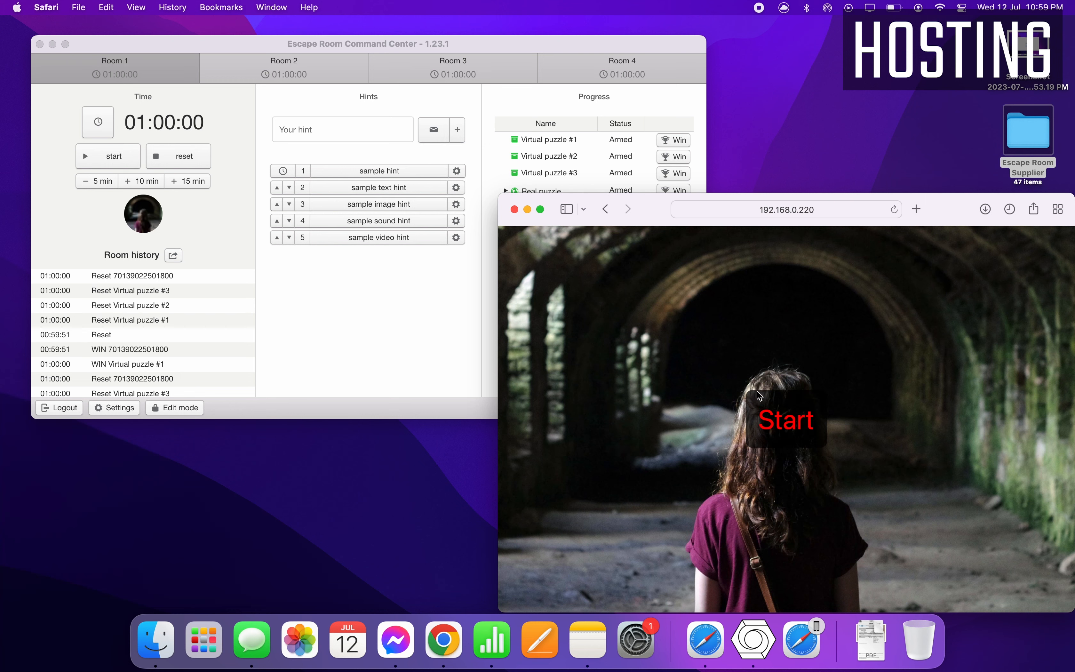
left_click(769, 407)
- Switch back to Escape Room Command Center, start Room 1's game and mark Virtual puzzle #1 as won
left_click(384, 322)
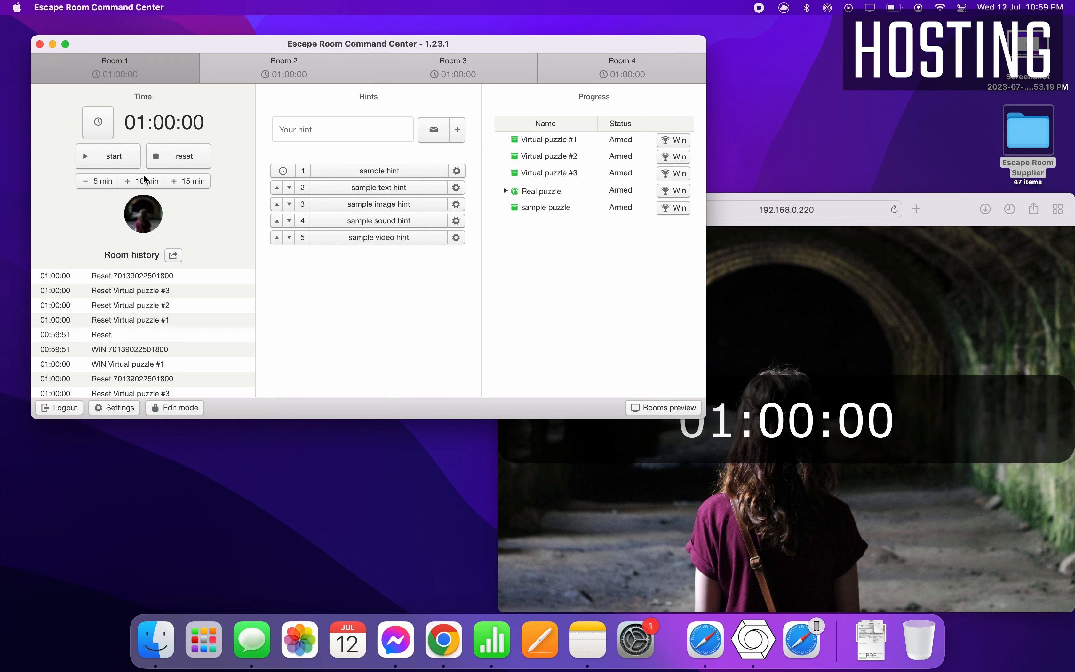
left_click(677, 141)
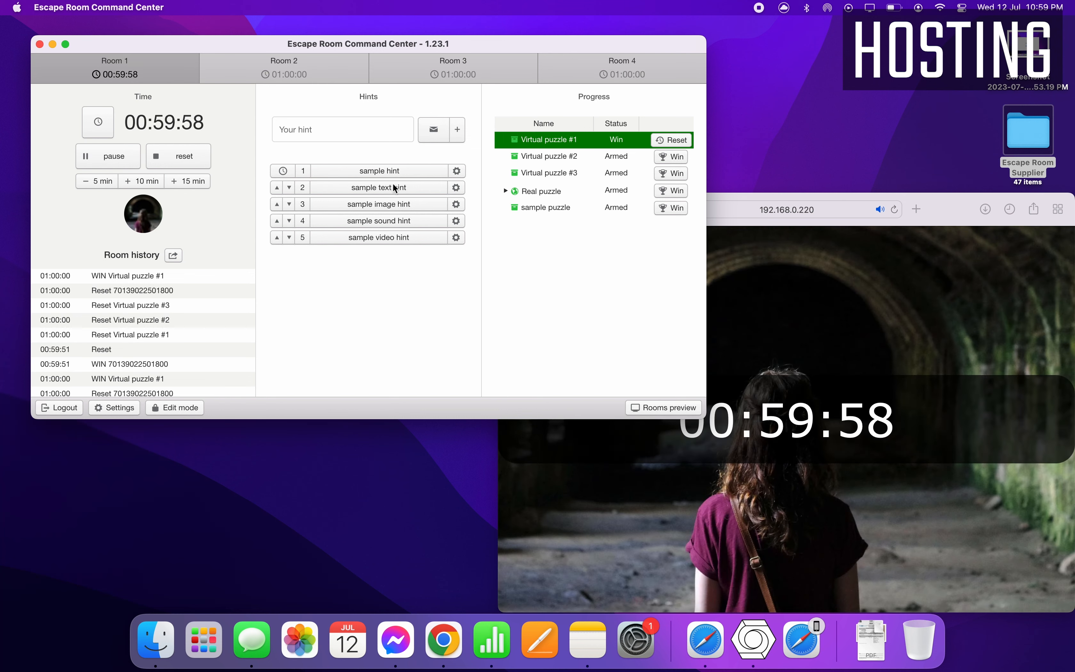
- Send "sample hint" and "sample text hint" to Room 1's players, hiding each one after it is shown
left_click(389, 171)
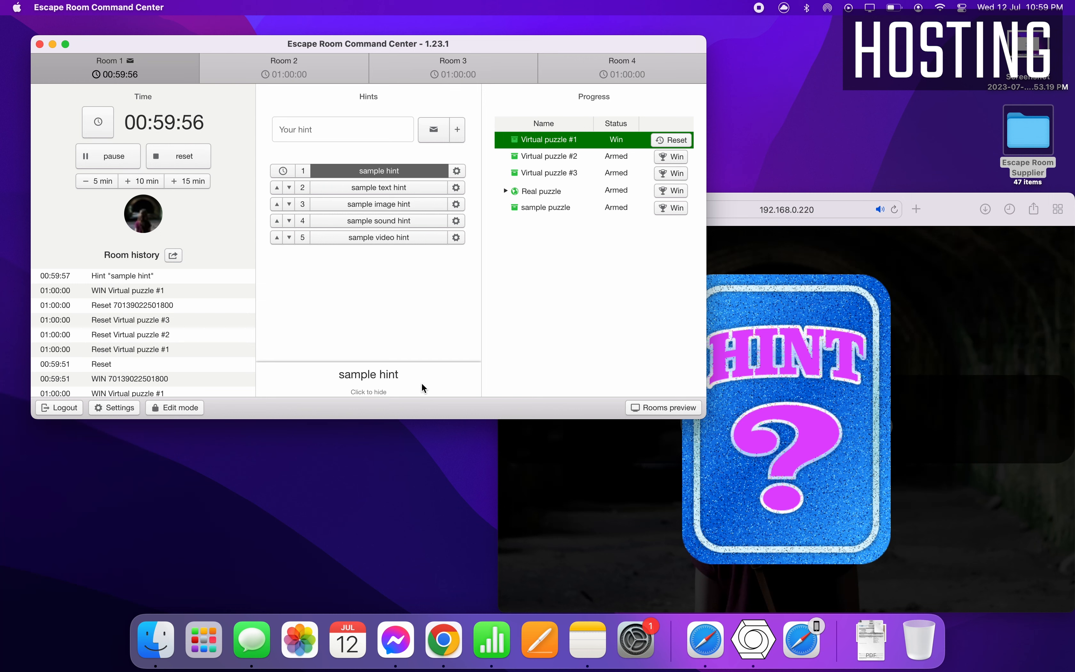
left_click(423, 388)
left_click(392, 188)
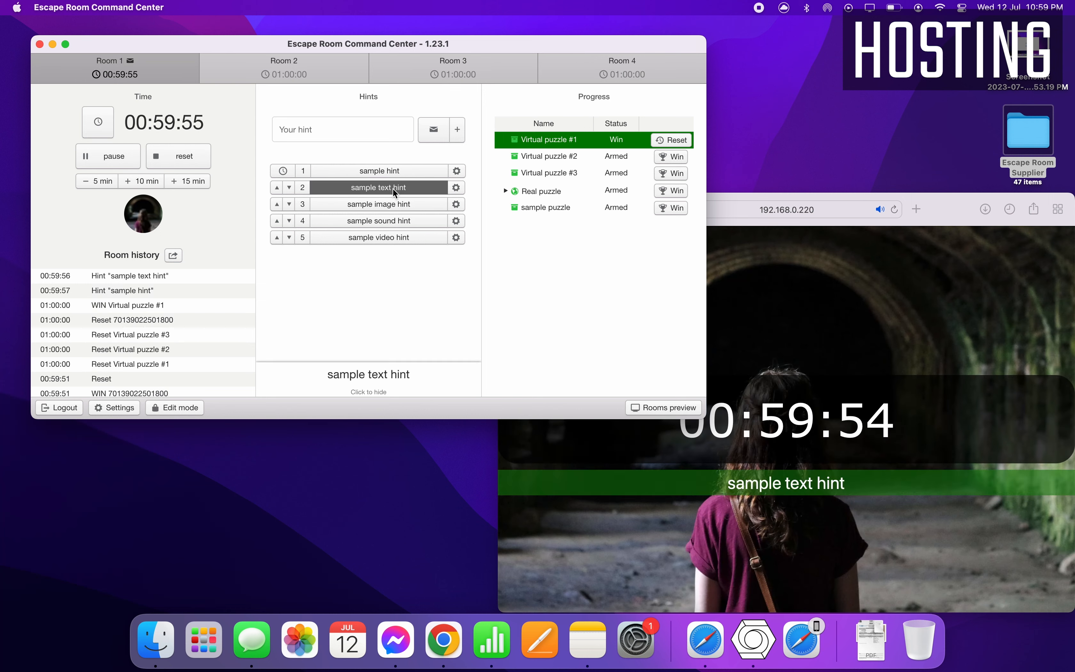
left_click(429, 385)
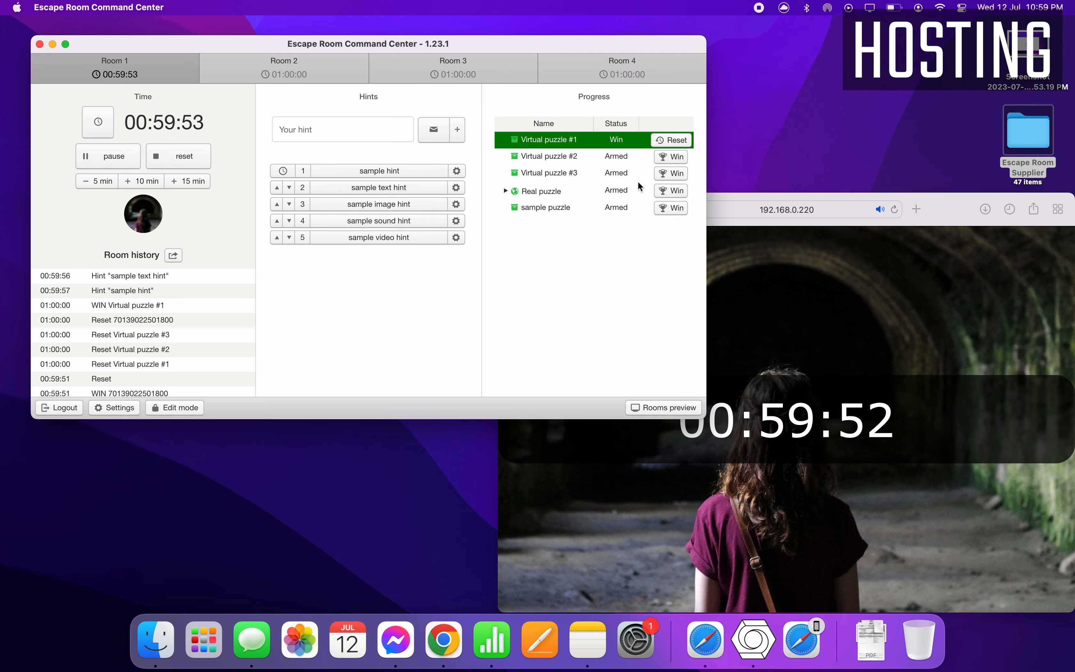
- Mark Virtual puzzle #2, Virtual puzzle #3, Real puzzle and sample puzzle as won
left_click(665, 156)
left_click(665, 173)
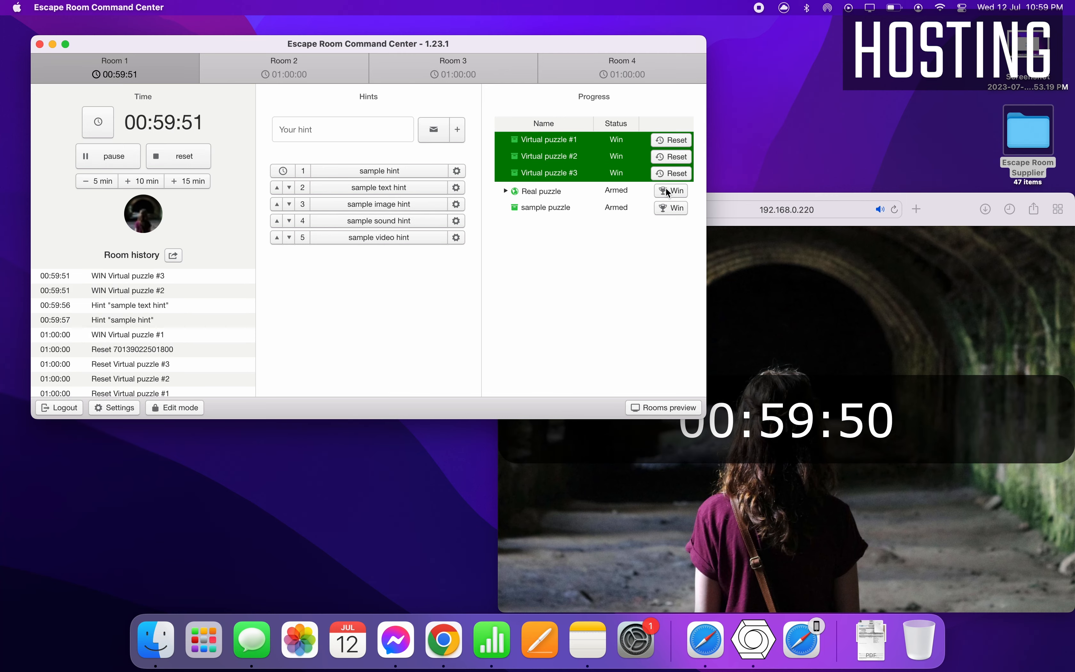
left_click(668, 191)
left_click(670, 210)
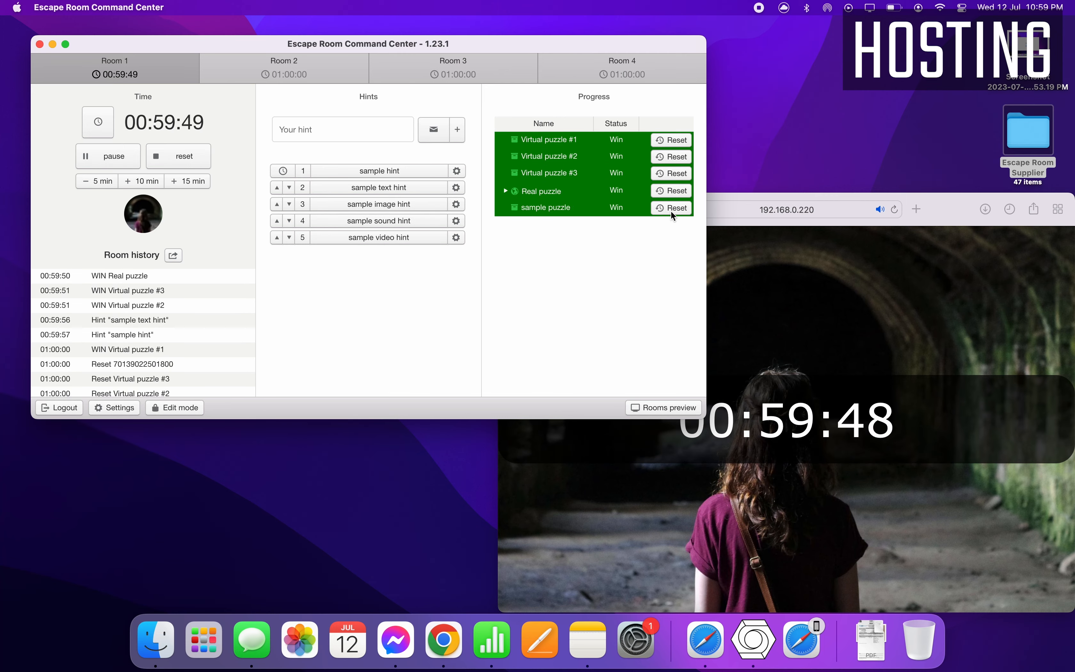